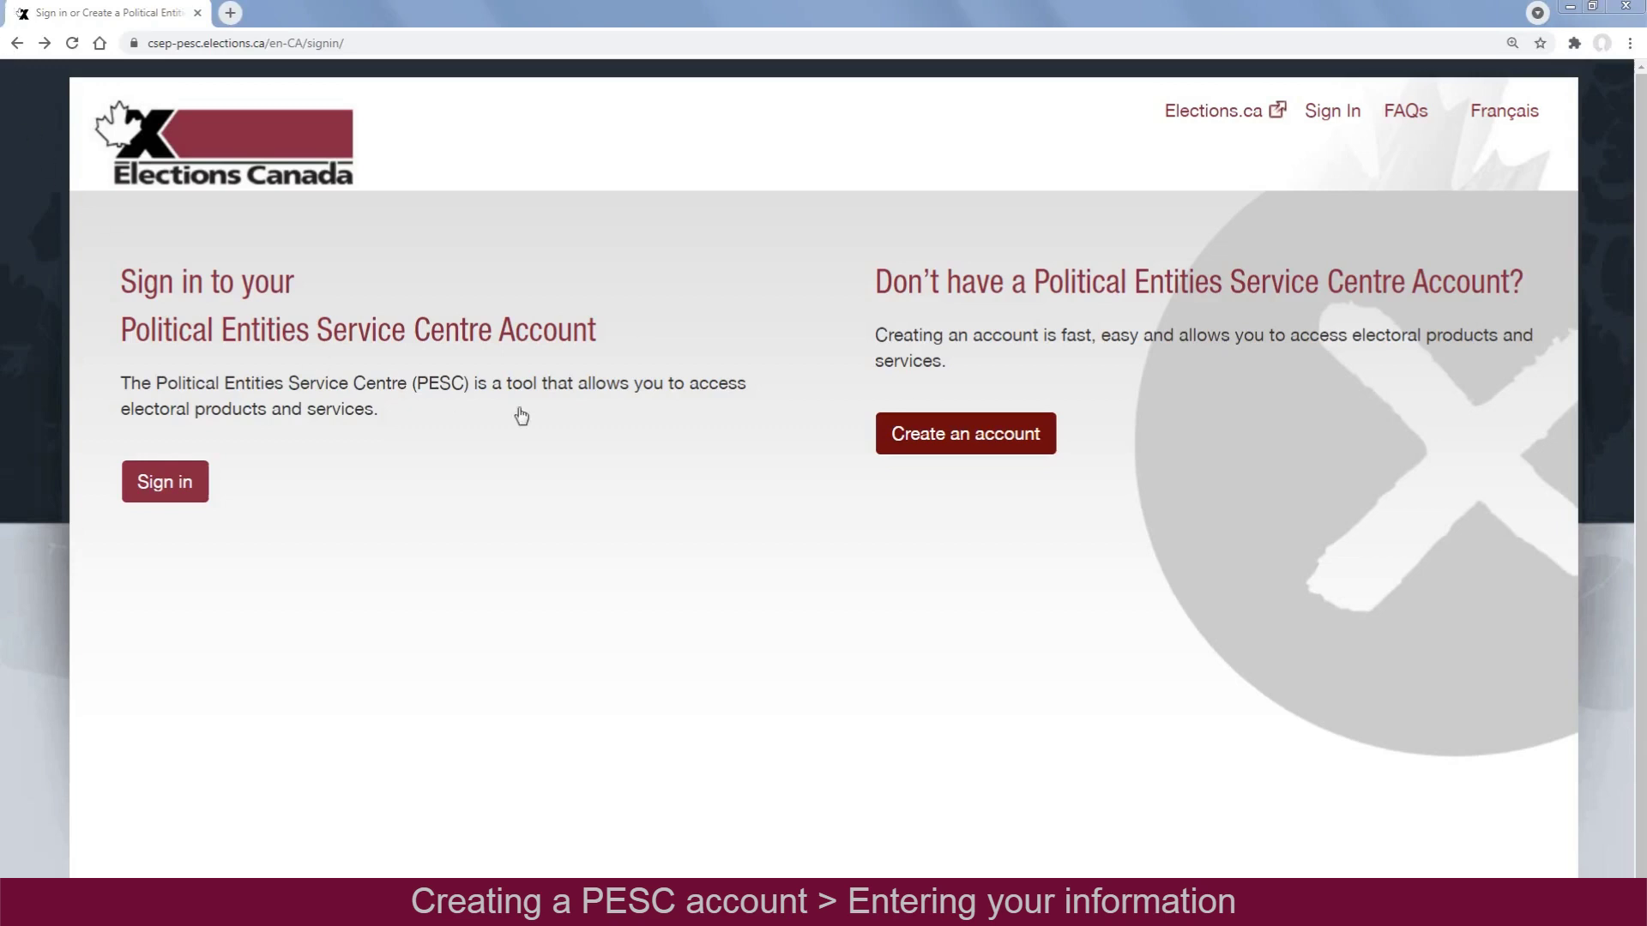
Begin a new PESC account, entering the user's email address, first name and last name, then select the phone field
left_click(936, 450)
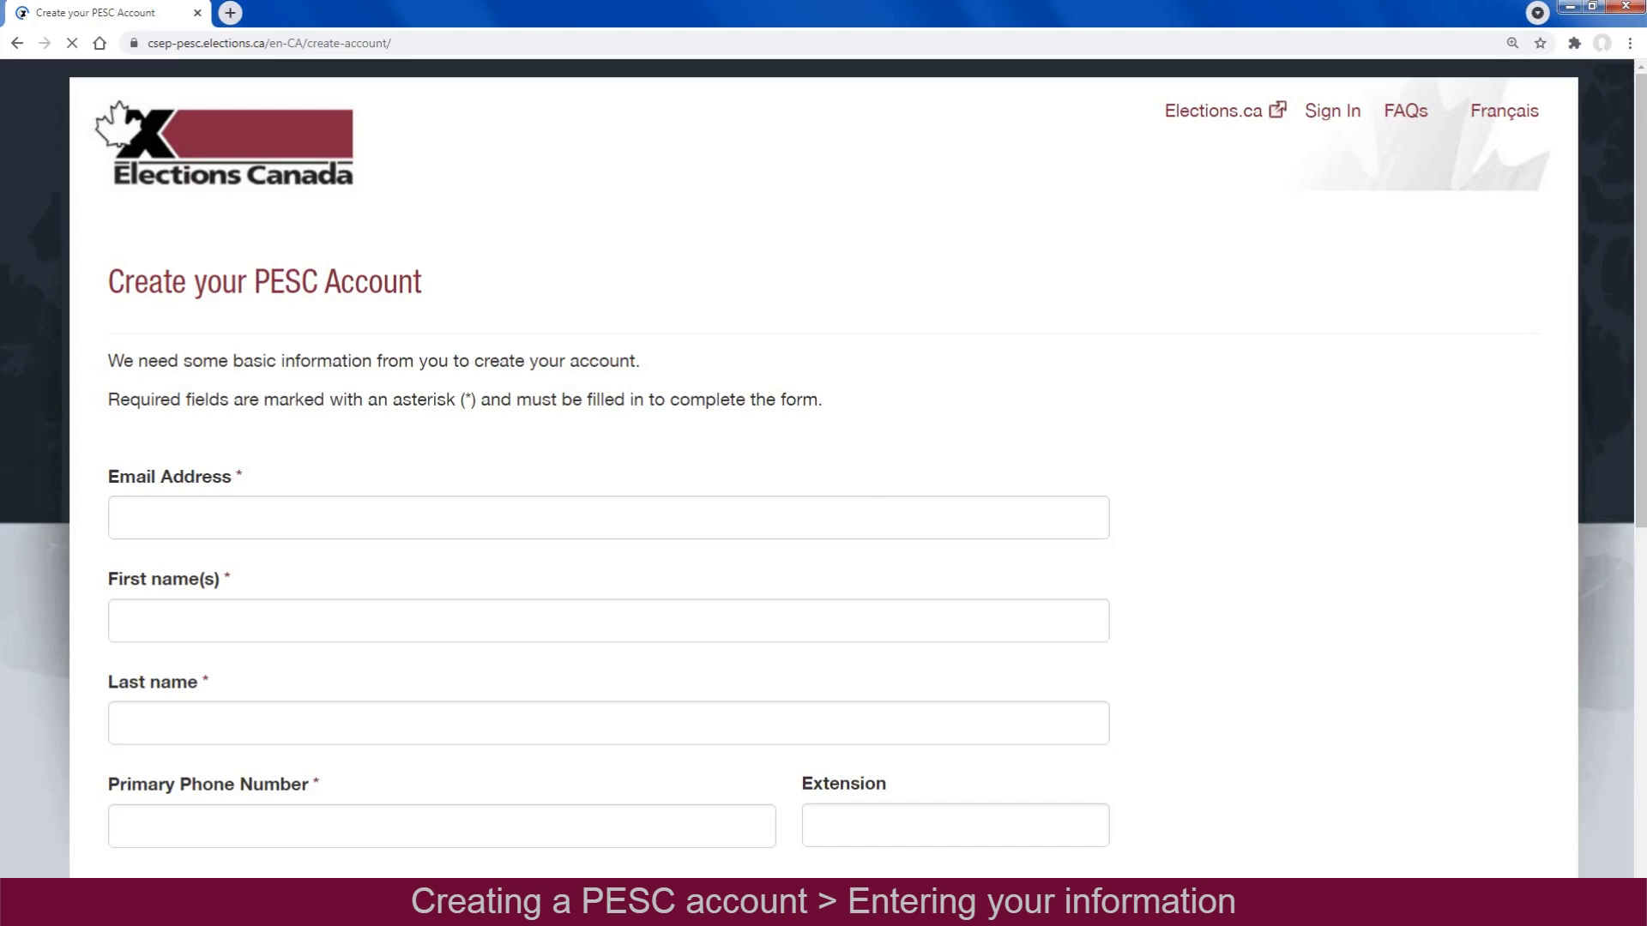
left_click(453, 515)
type("Jane.smith@domain.ca")
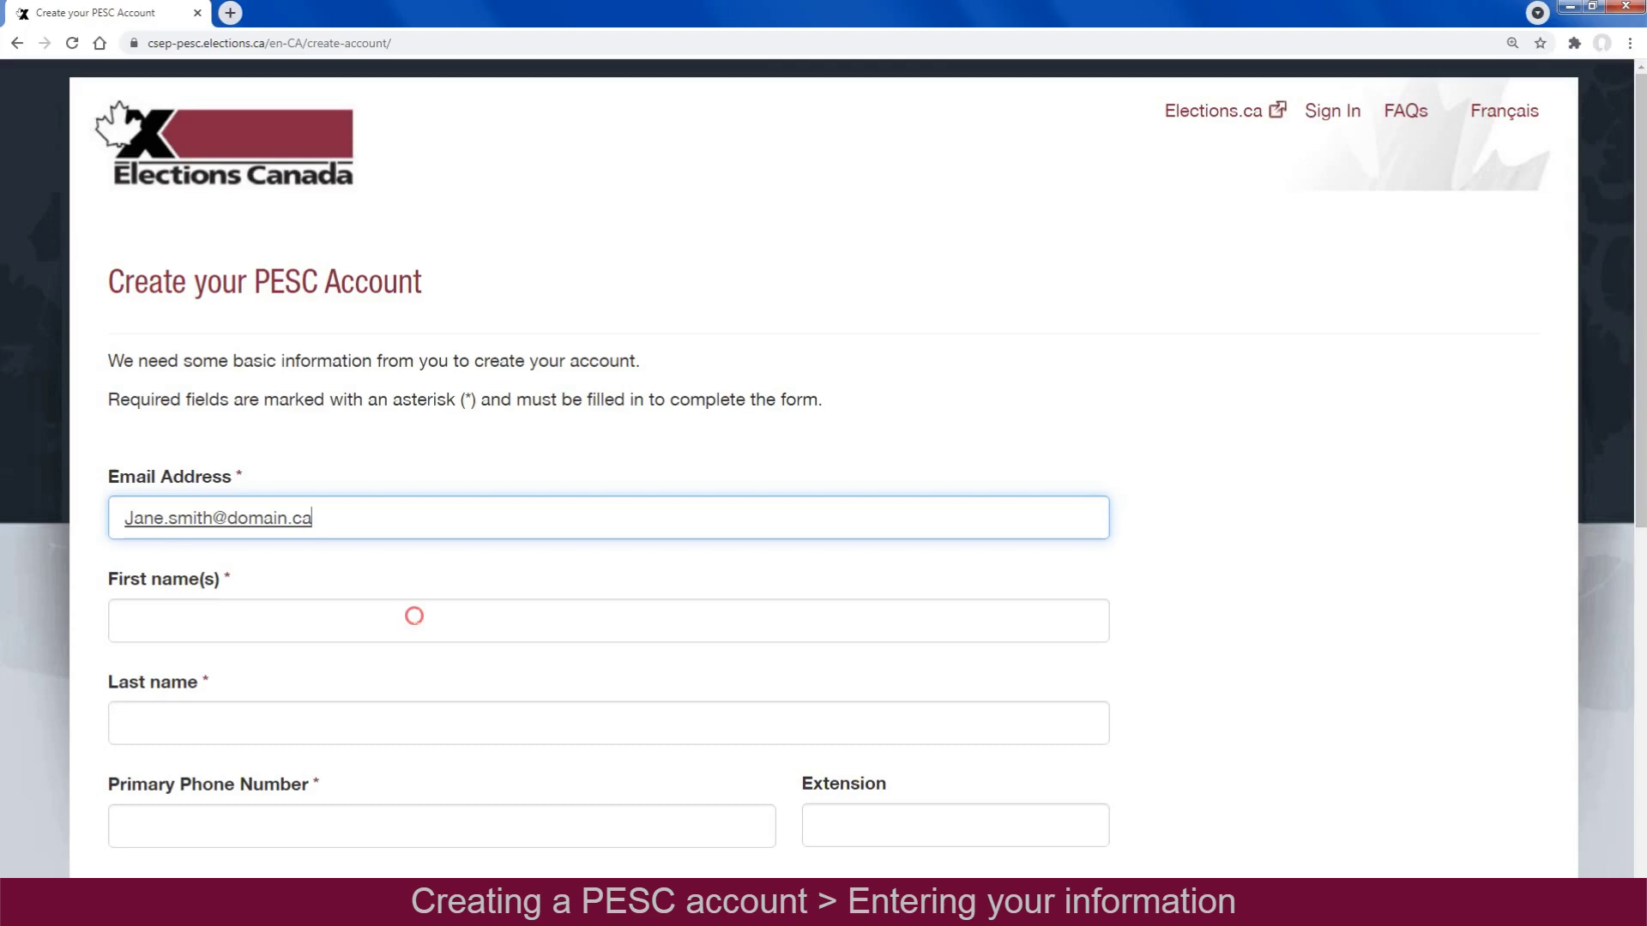
left_click(414, 615)
type("Jane")
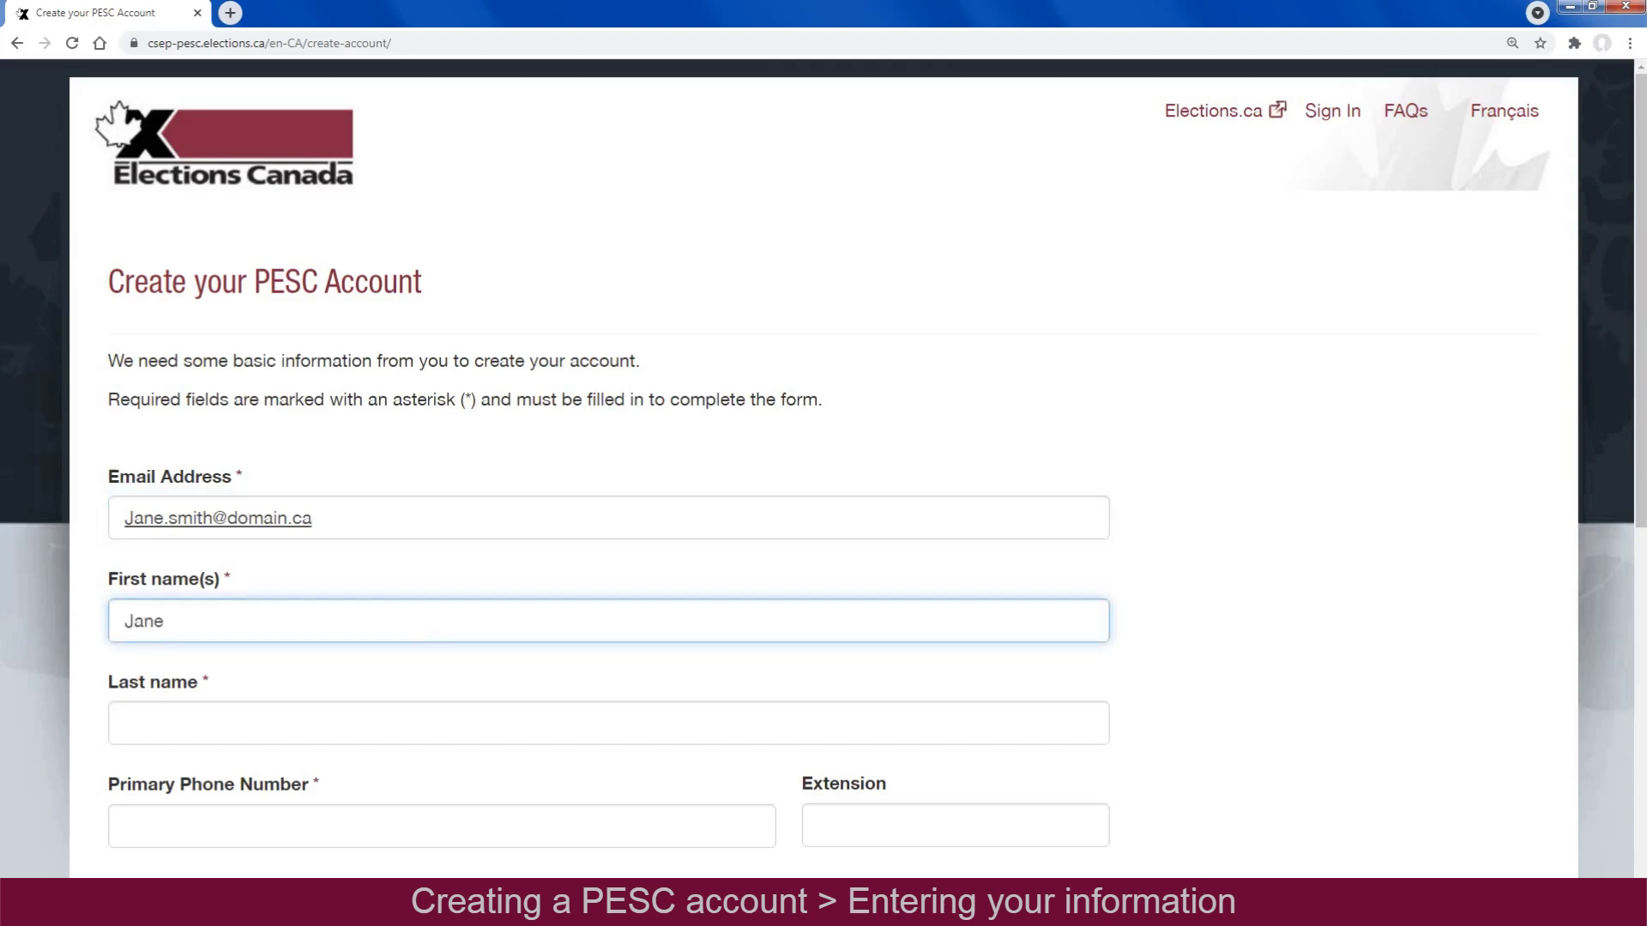
left_click(391, 731)
type("Smith")
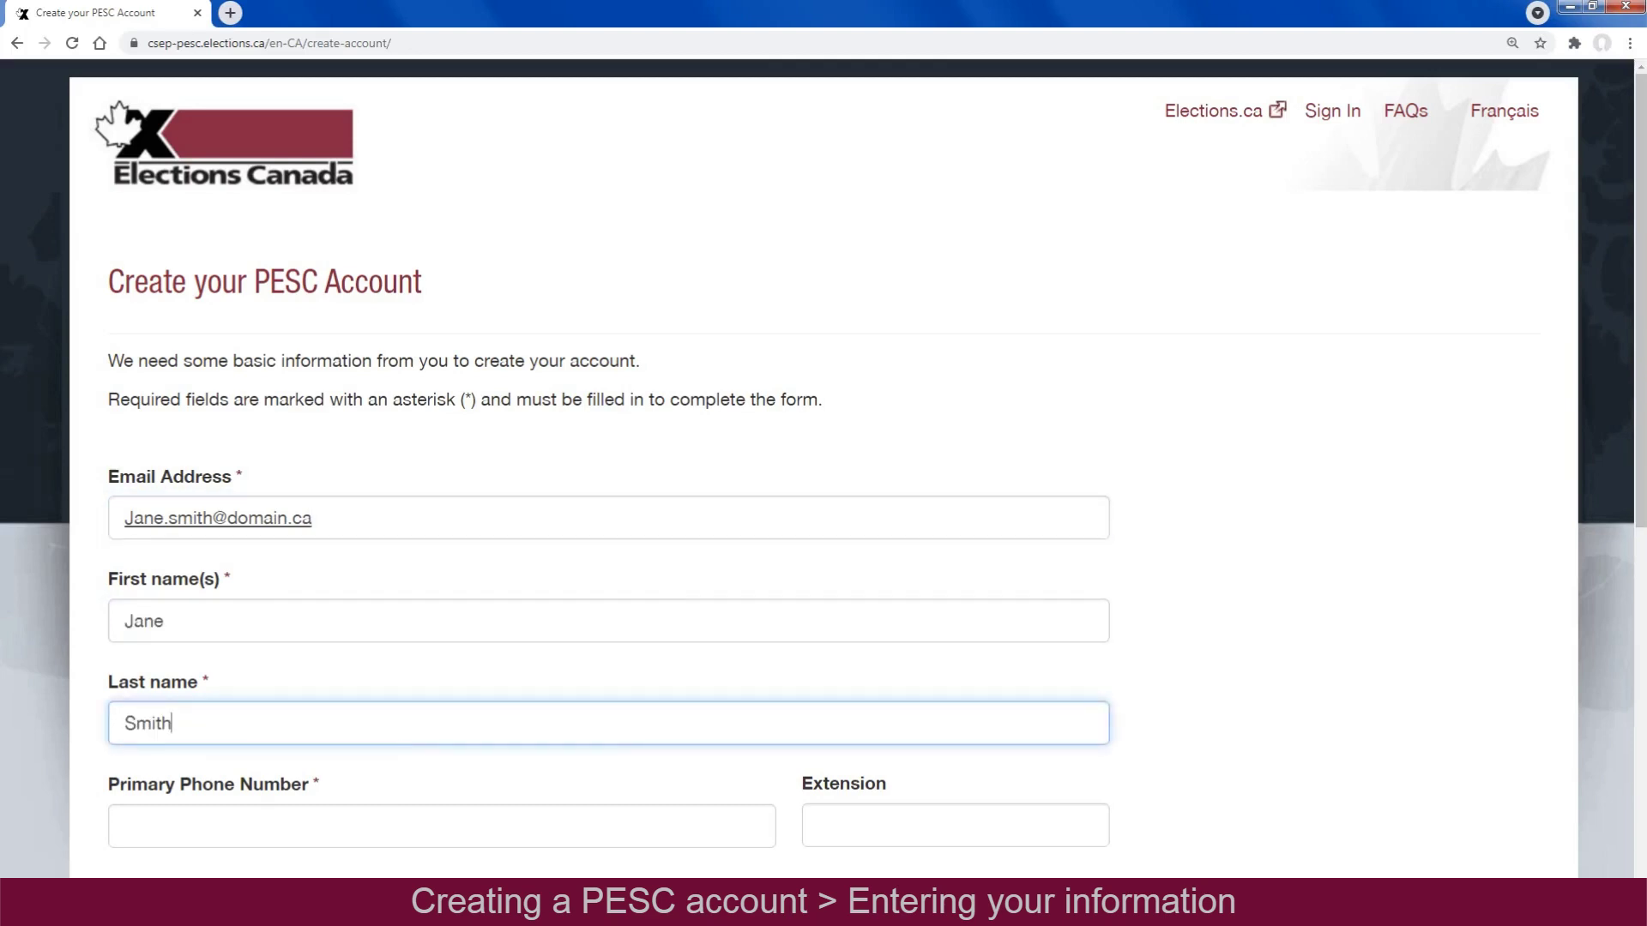
left_click(367, 827)
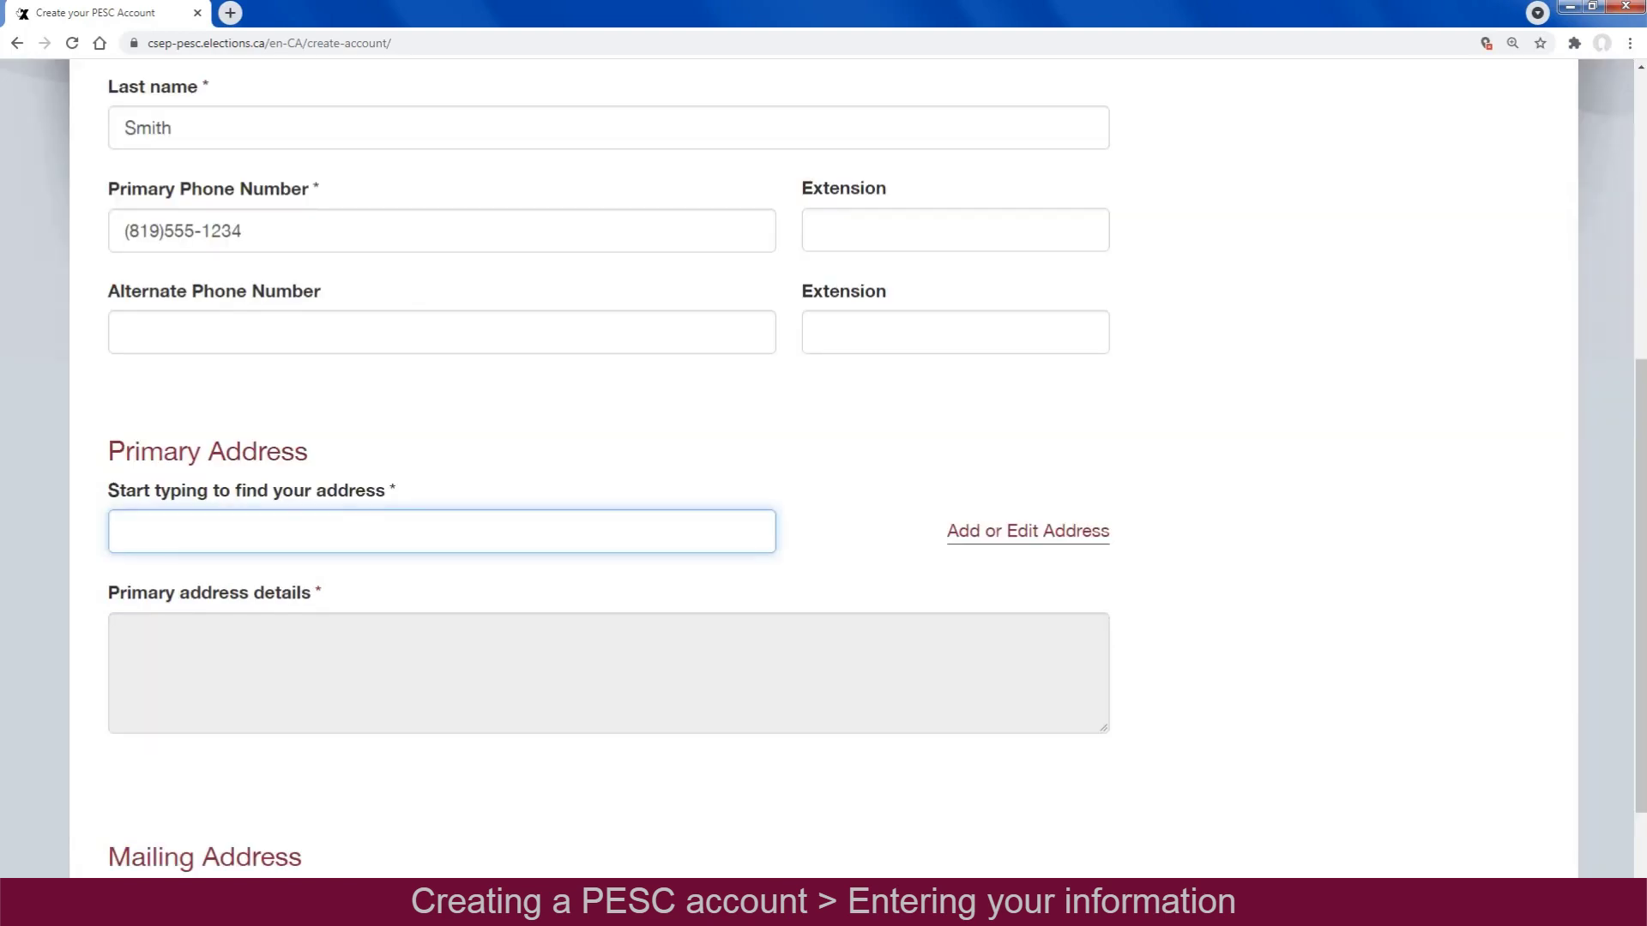
Enter the primary postal address, keep the mailing address the same, and submit the account form
scroll(824, 468, "down", 4)
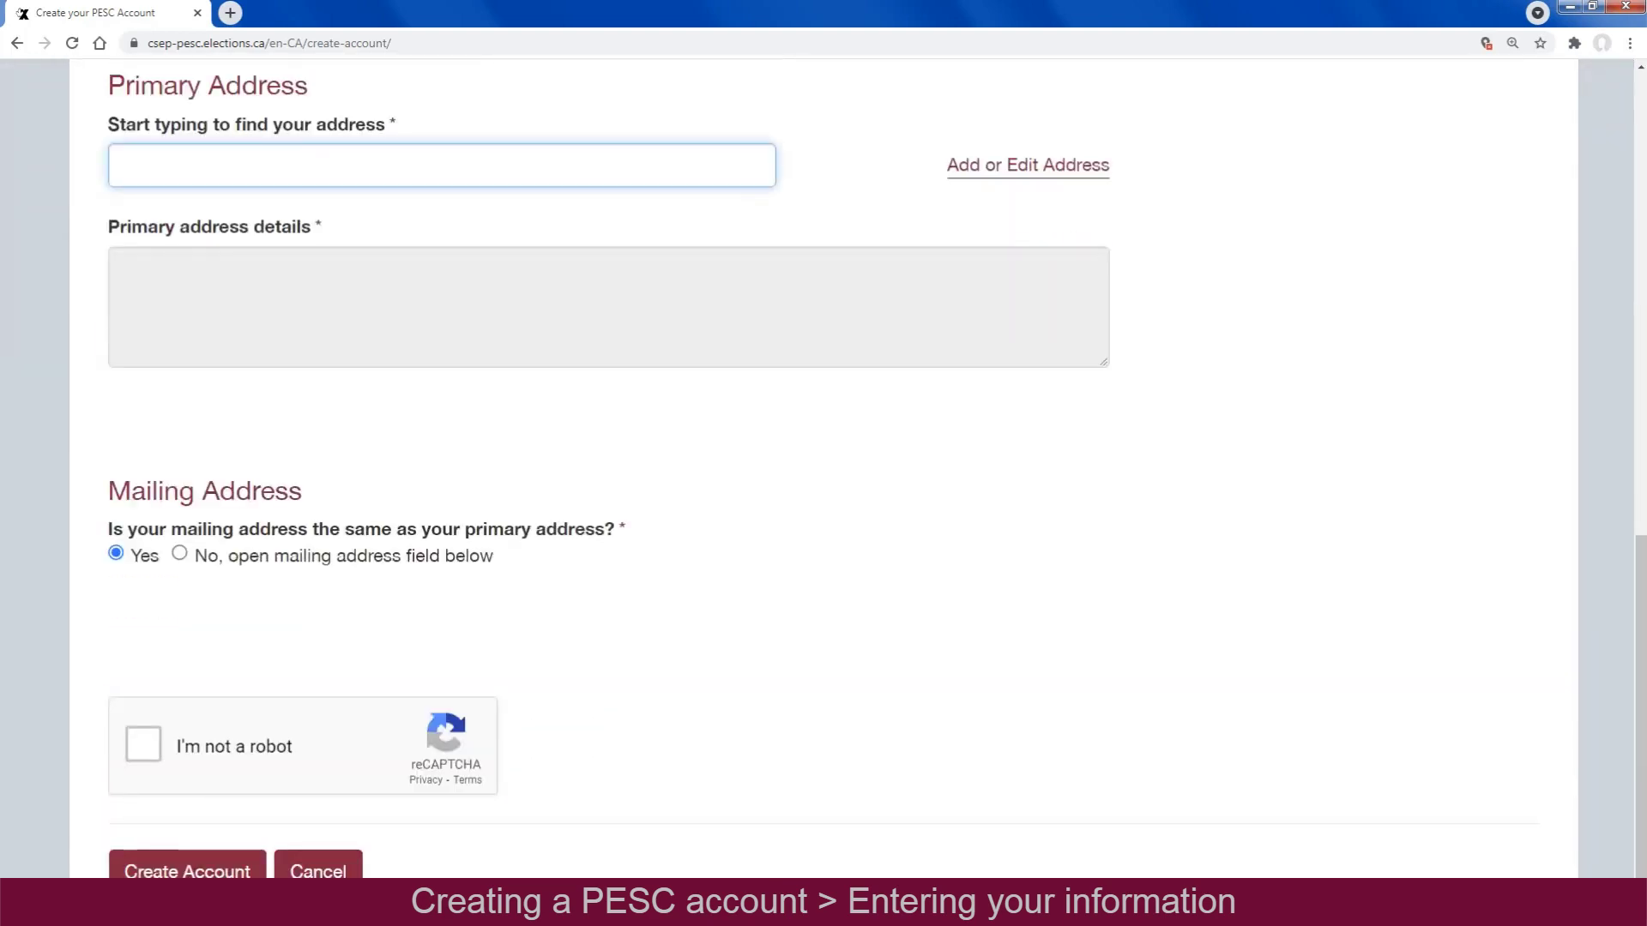
type("123 Main St")
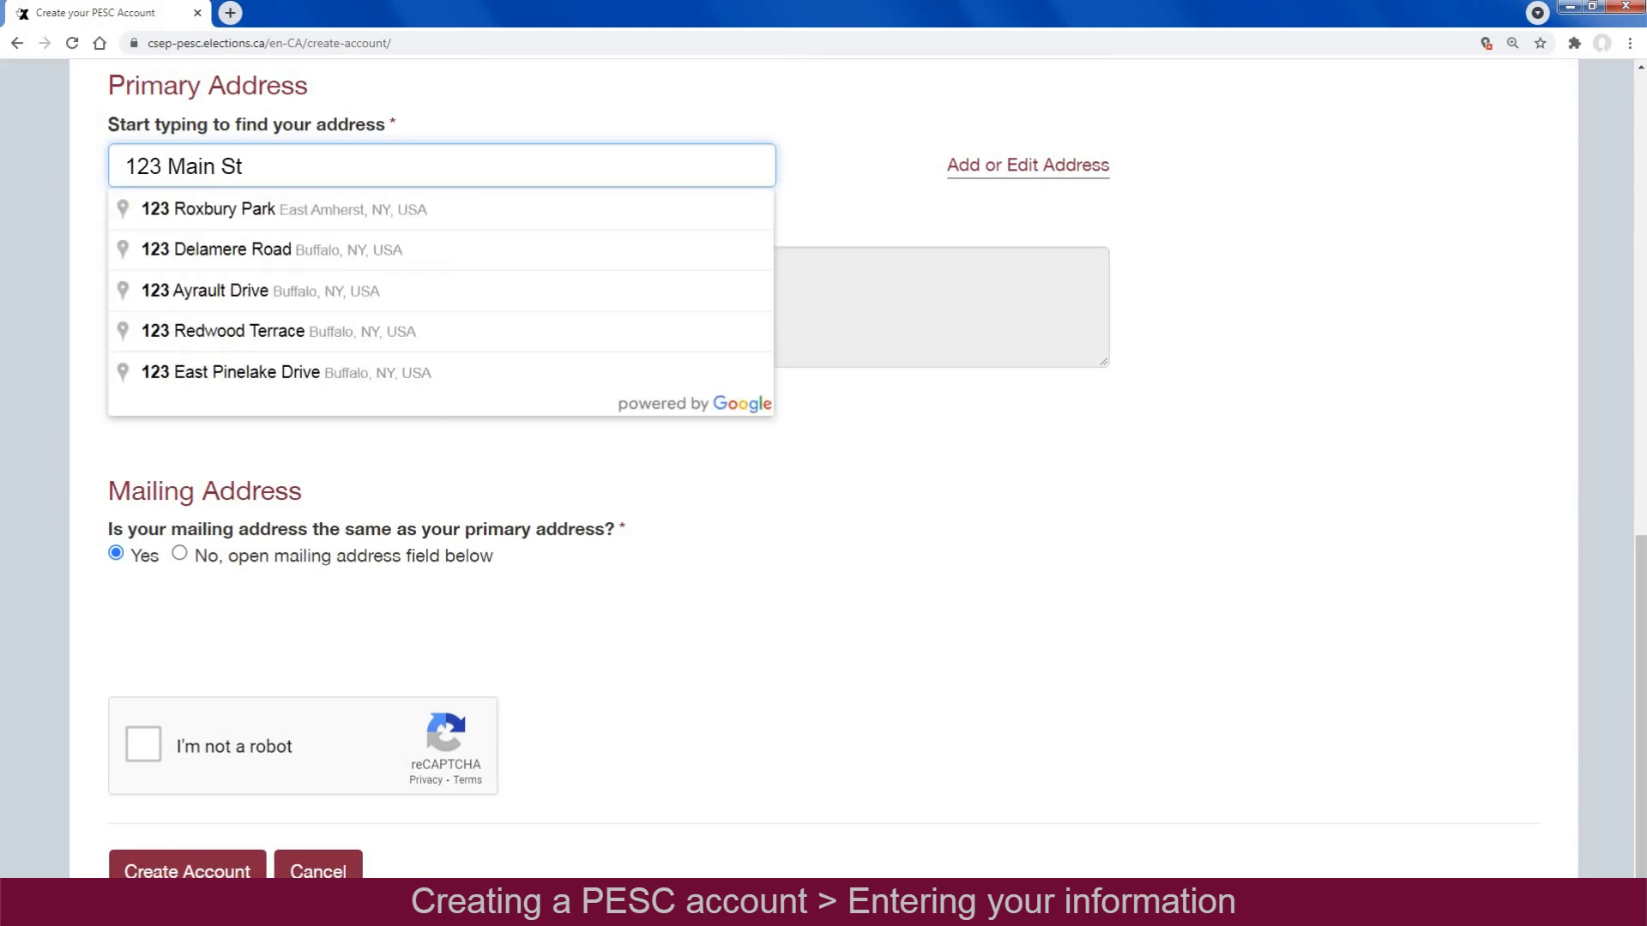
type("reet, Anytown,")
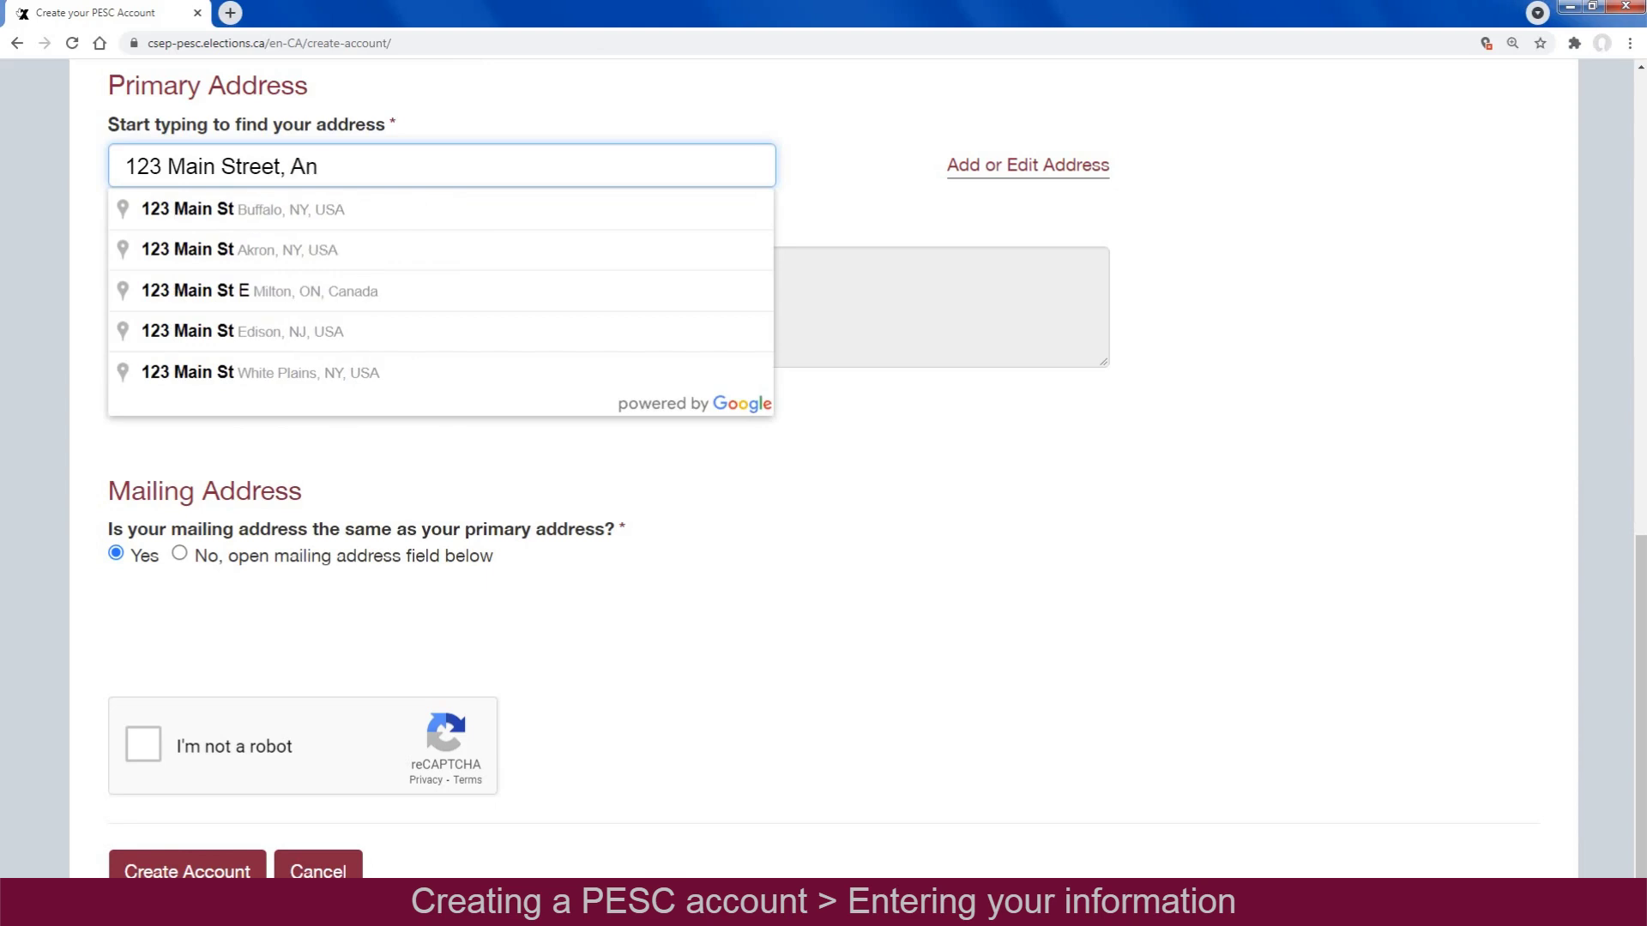
type(" Prov, A1B 2C3")
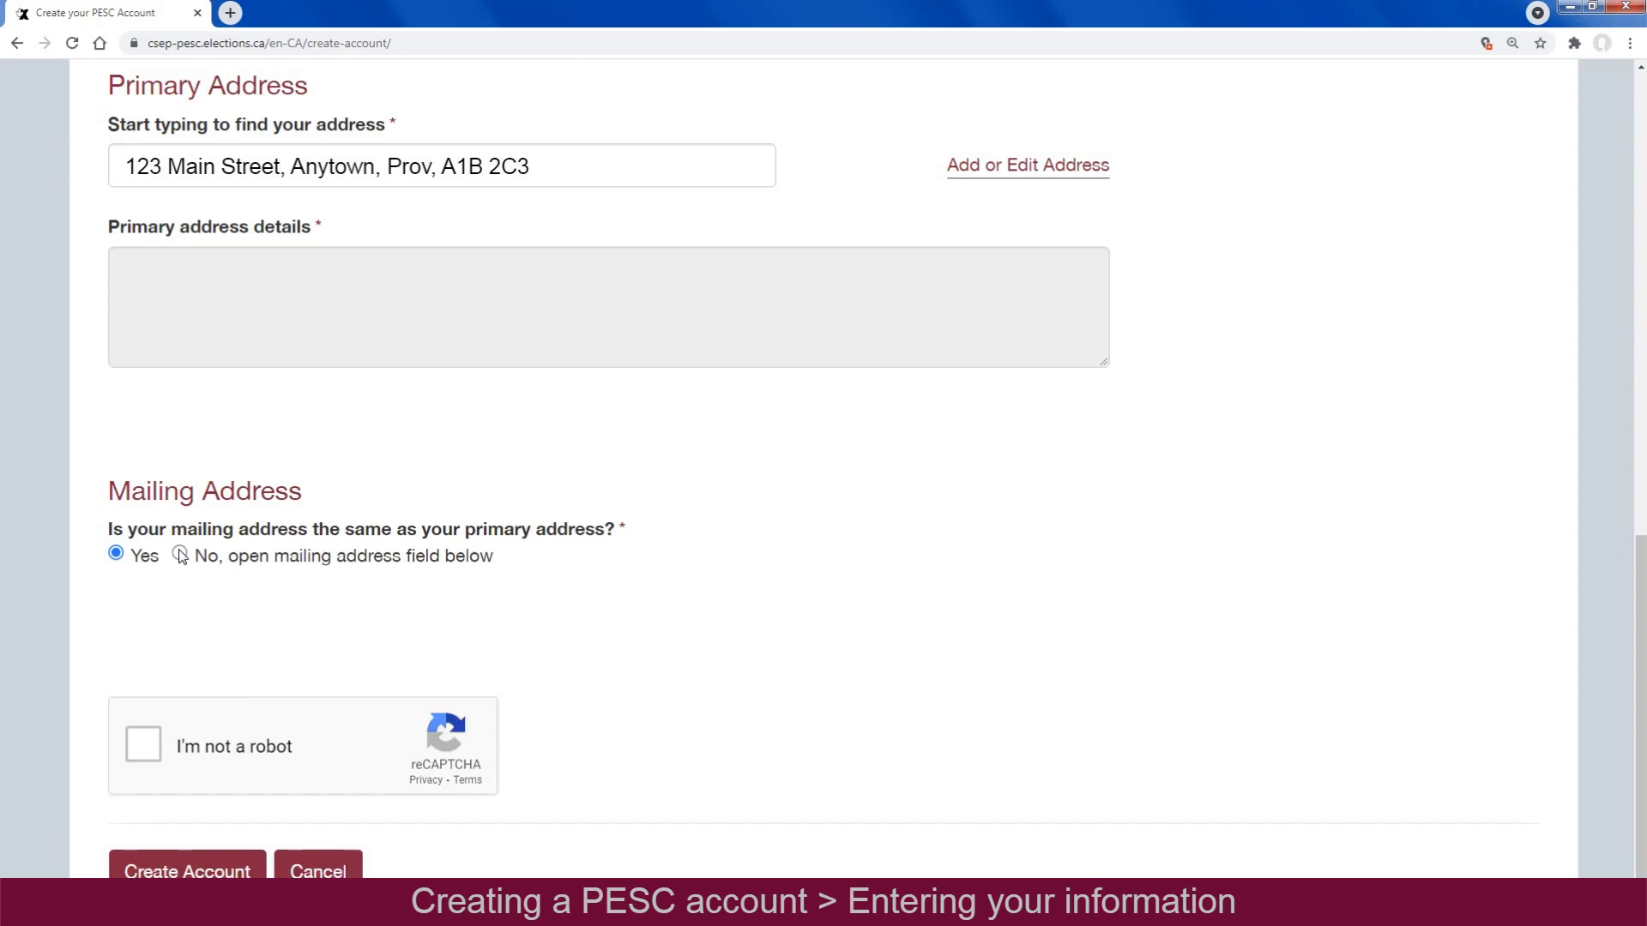
left_click(180, 554)
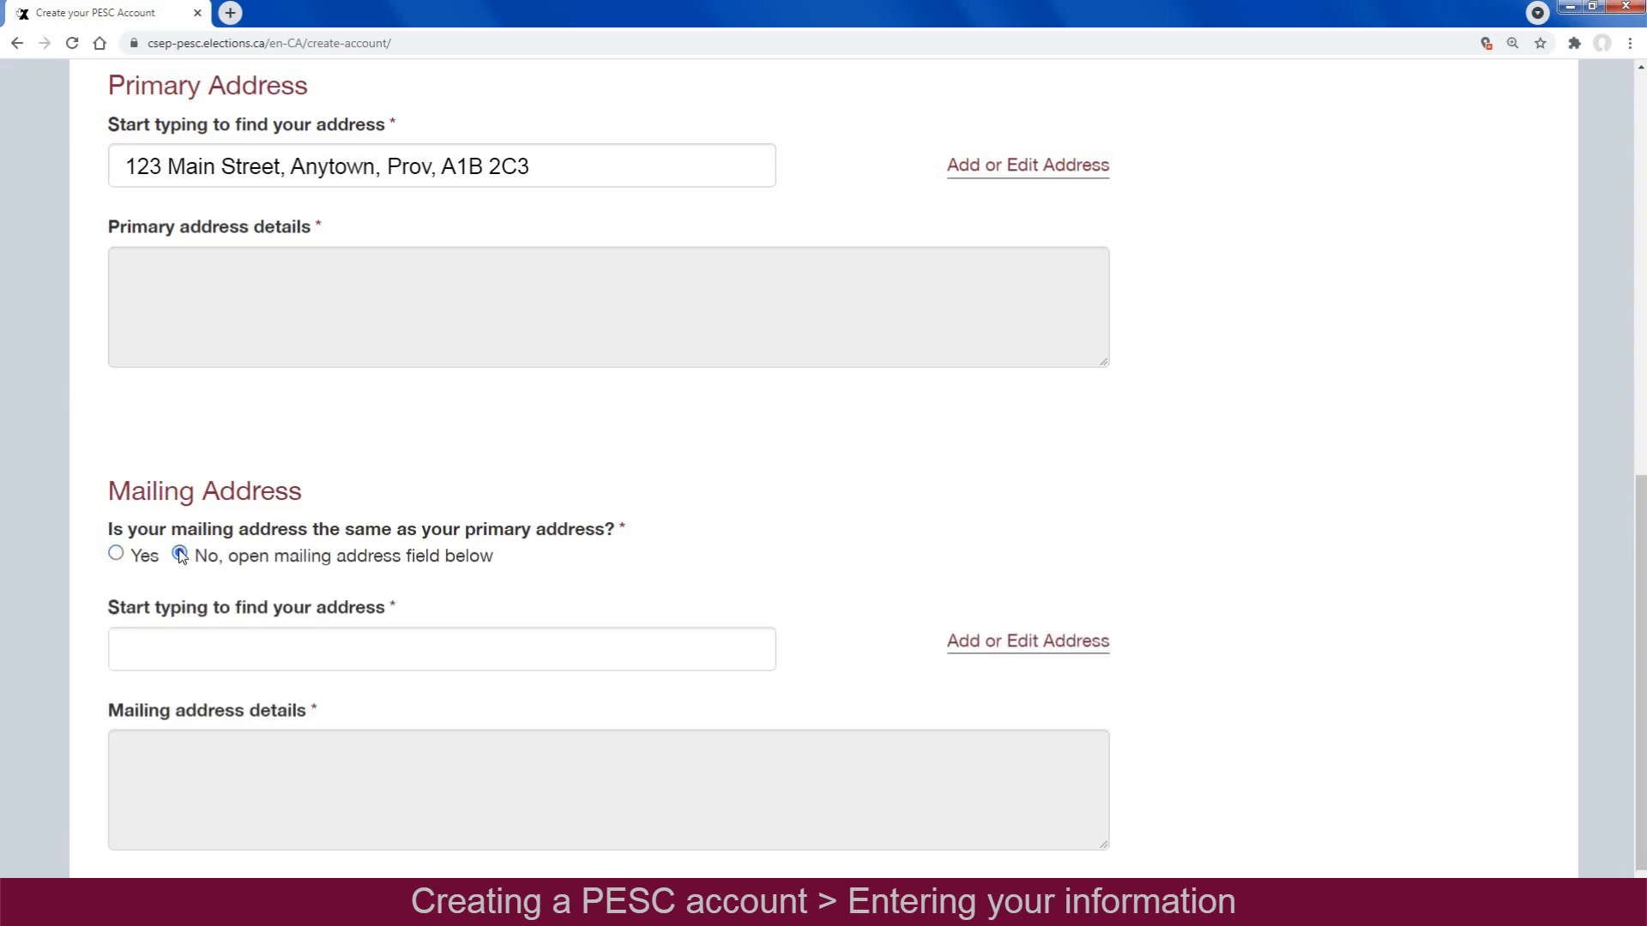
left_click(116, 554)
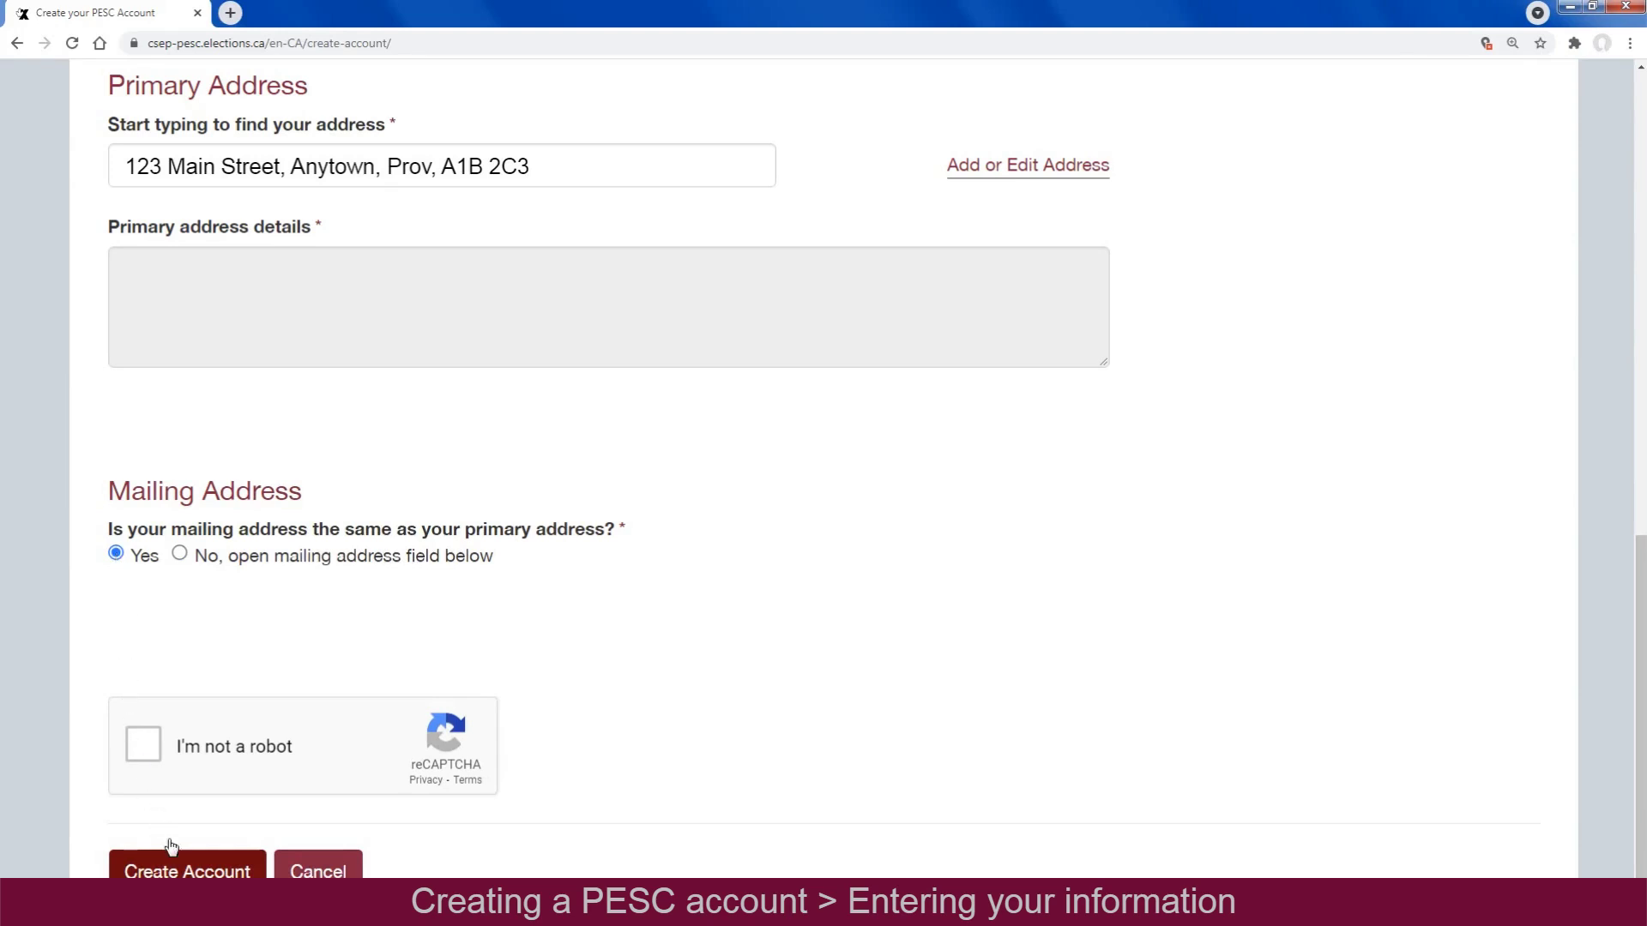
left_click(207, 869)
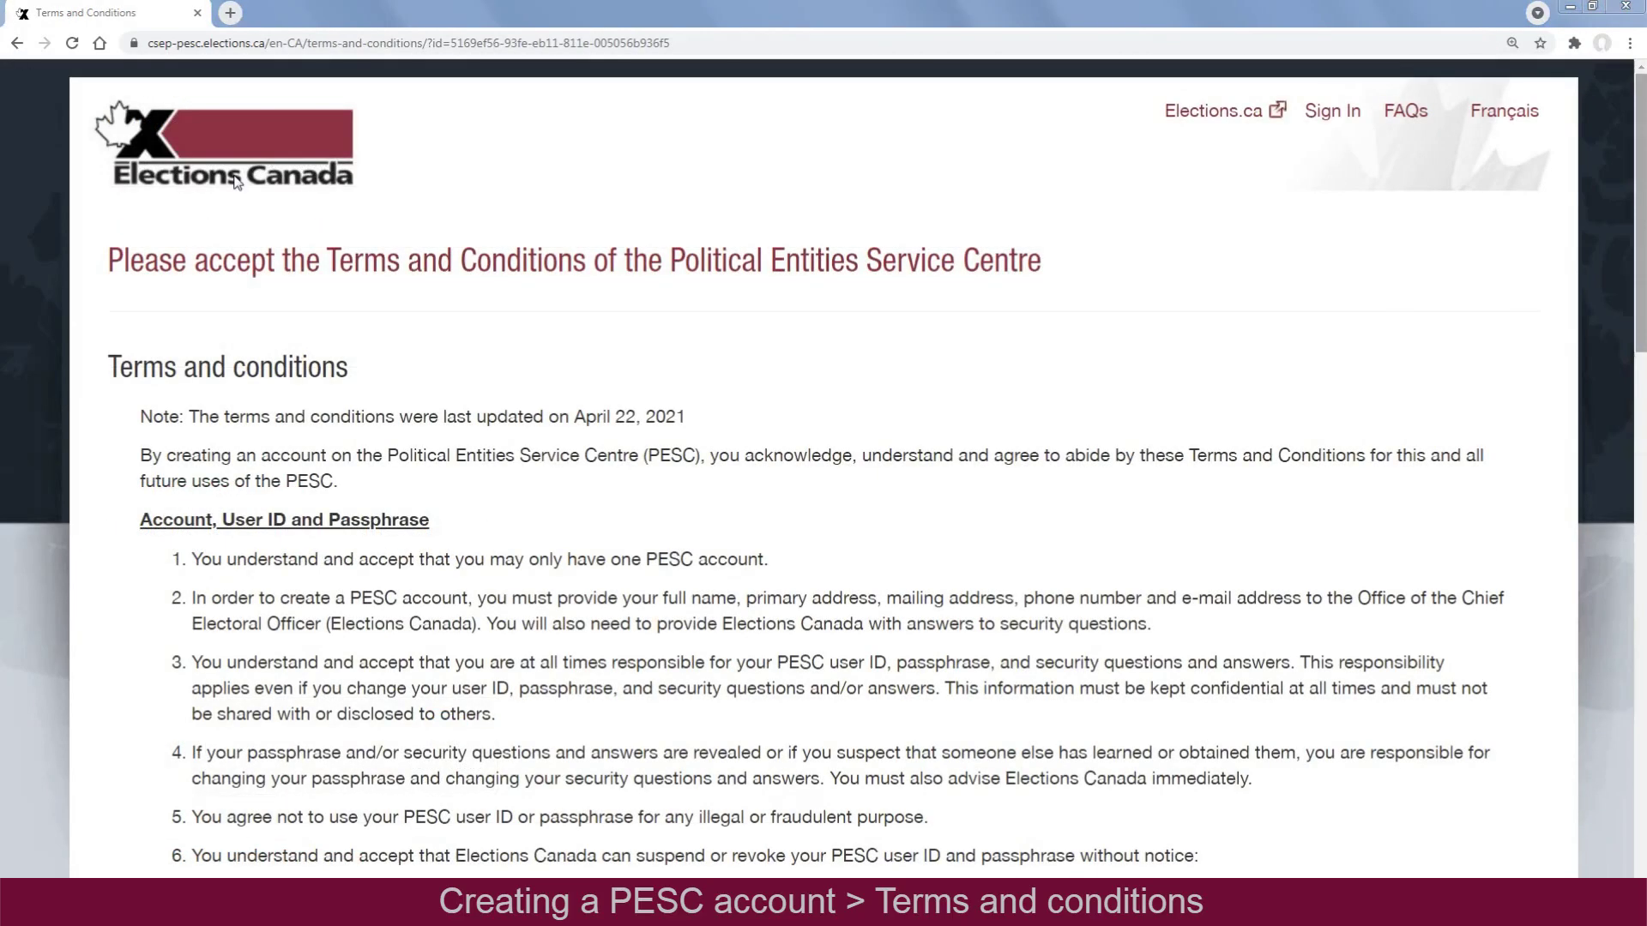
Scroll to the end of the Terms and Conditions, acknowledge them, and continue
left_click_drag(1640, 352, 1640, 375)
scroll(1640, 352, "down", 6)
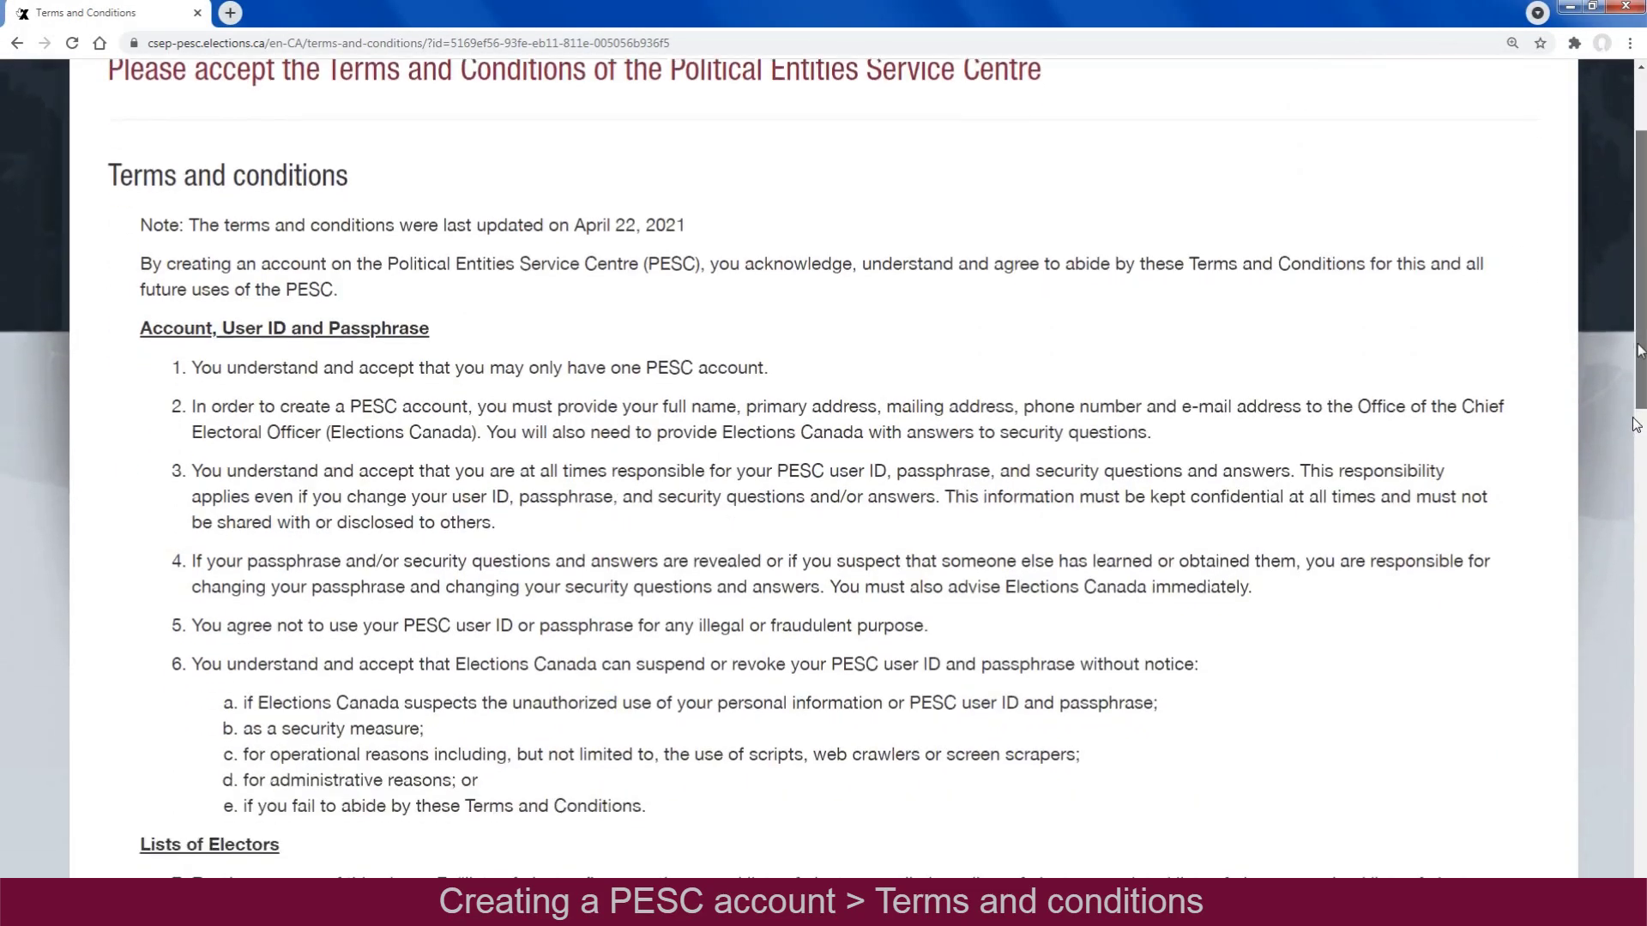
scroll(1638, 351, "down", 8)
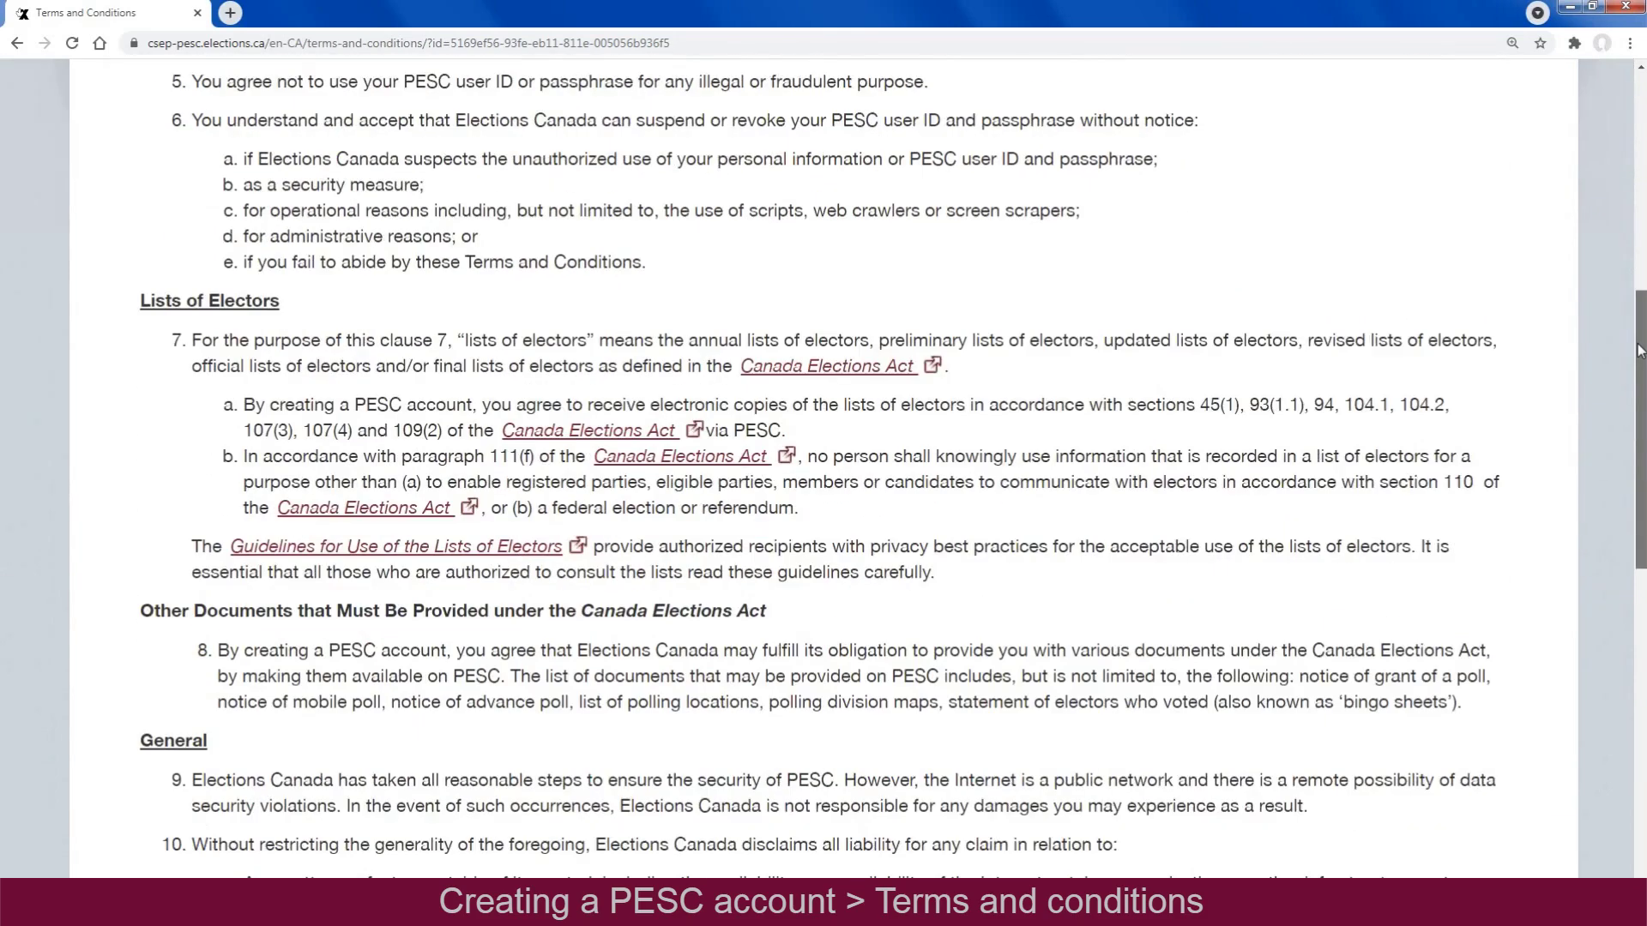
scroll(1638, 351, "down", 9)
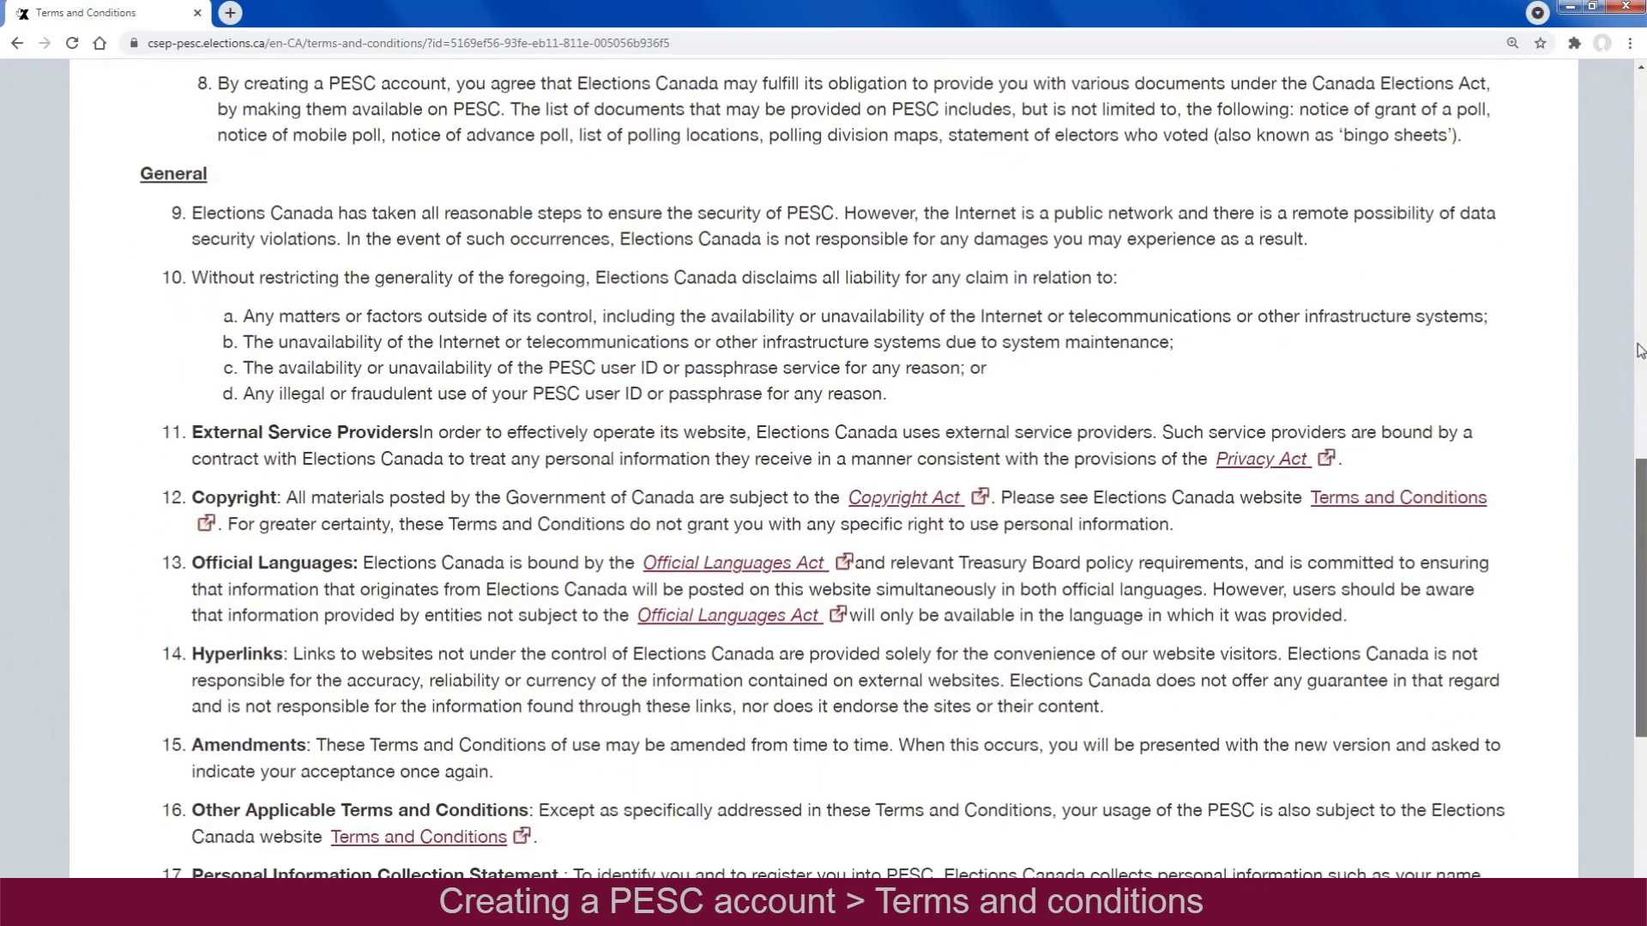
scroll(1639, 352, "down", 3)
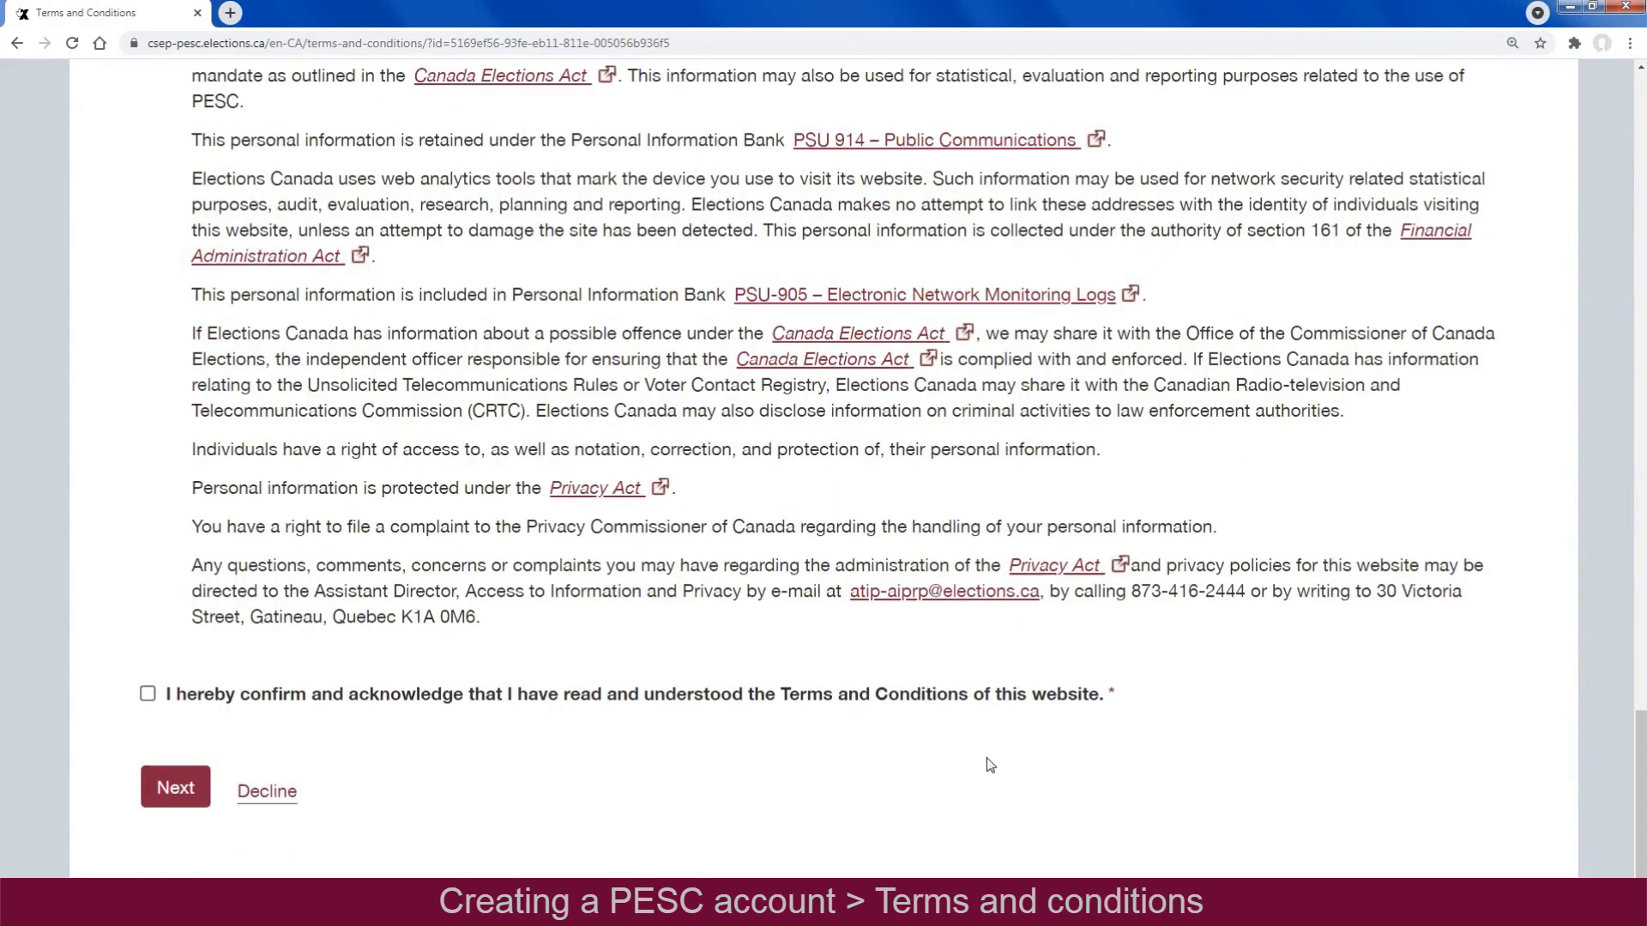
left_click(147, 695)
left_click(178, 787)
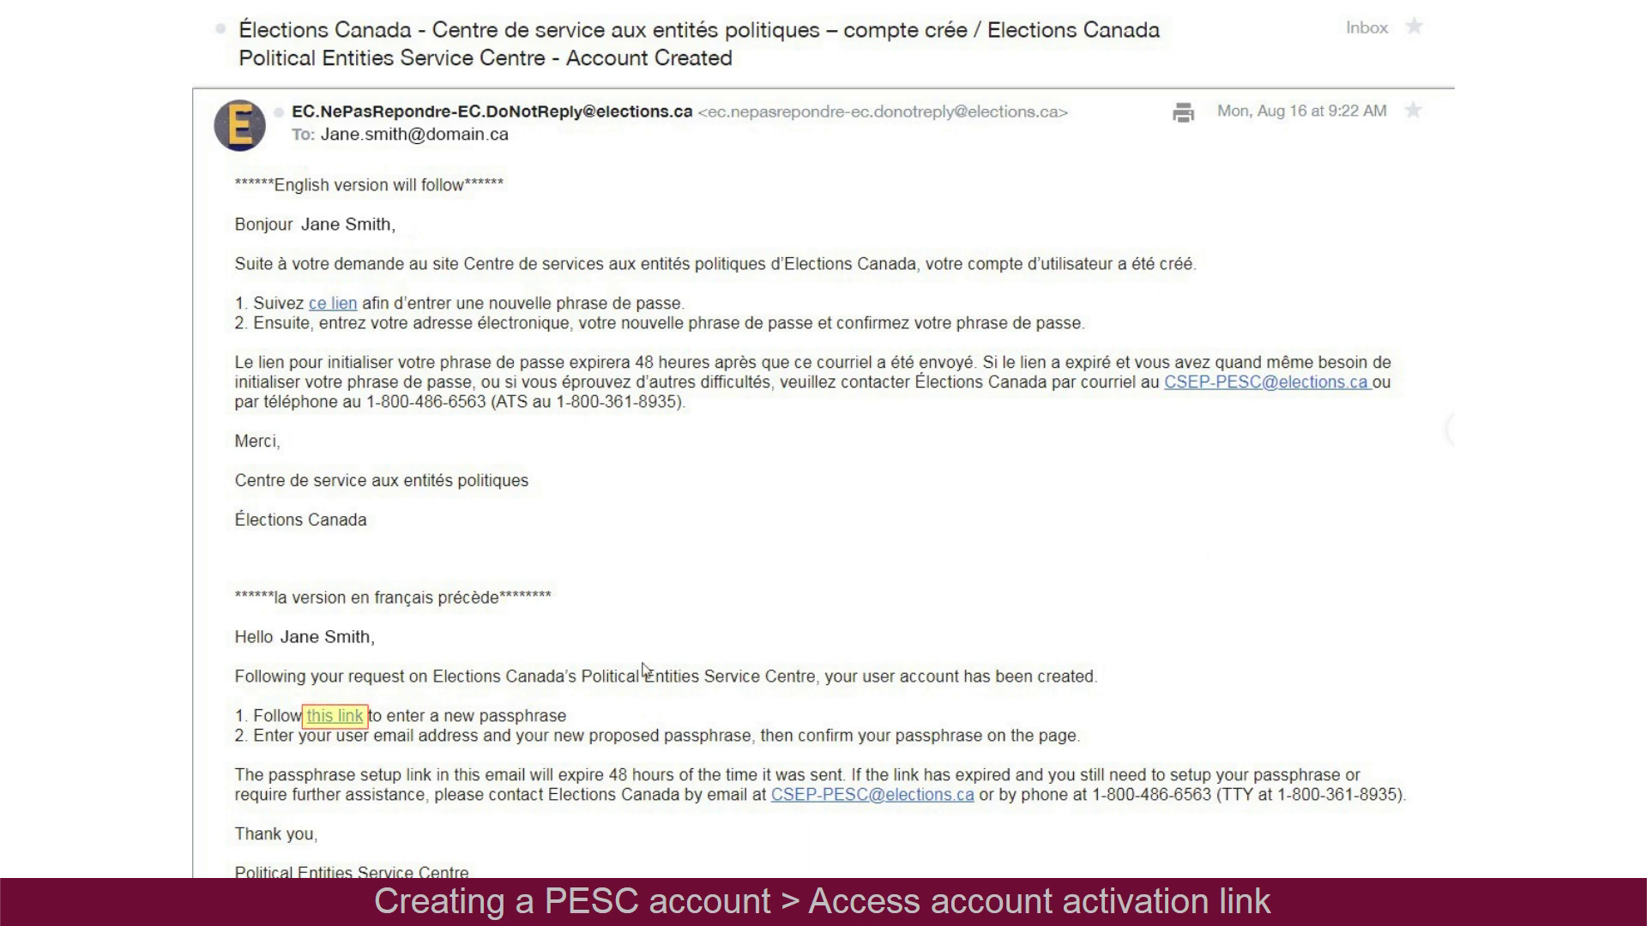
Follow 'this link' in the Account Created email to the Create a Passphrase page
left_click(335, 720)
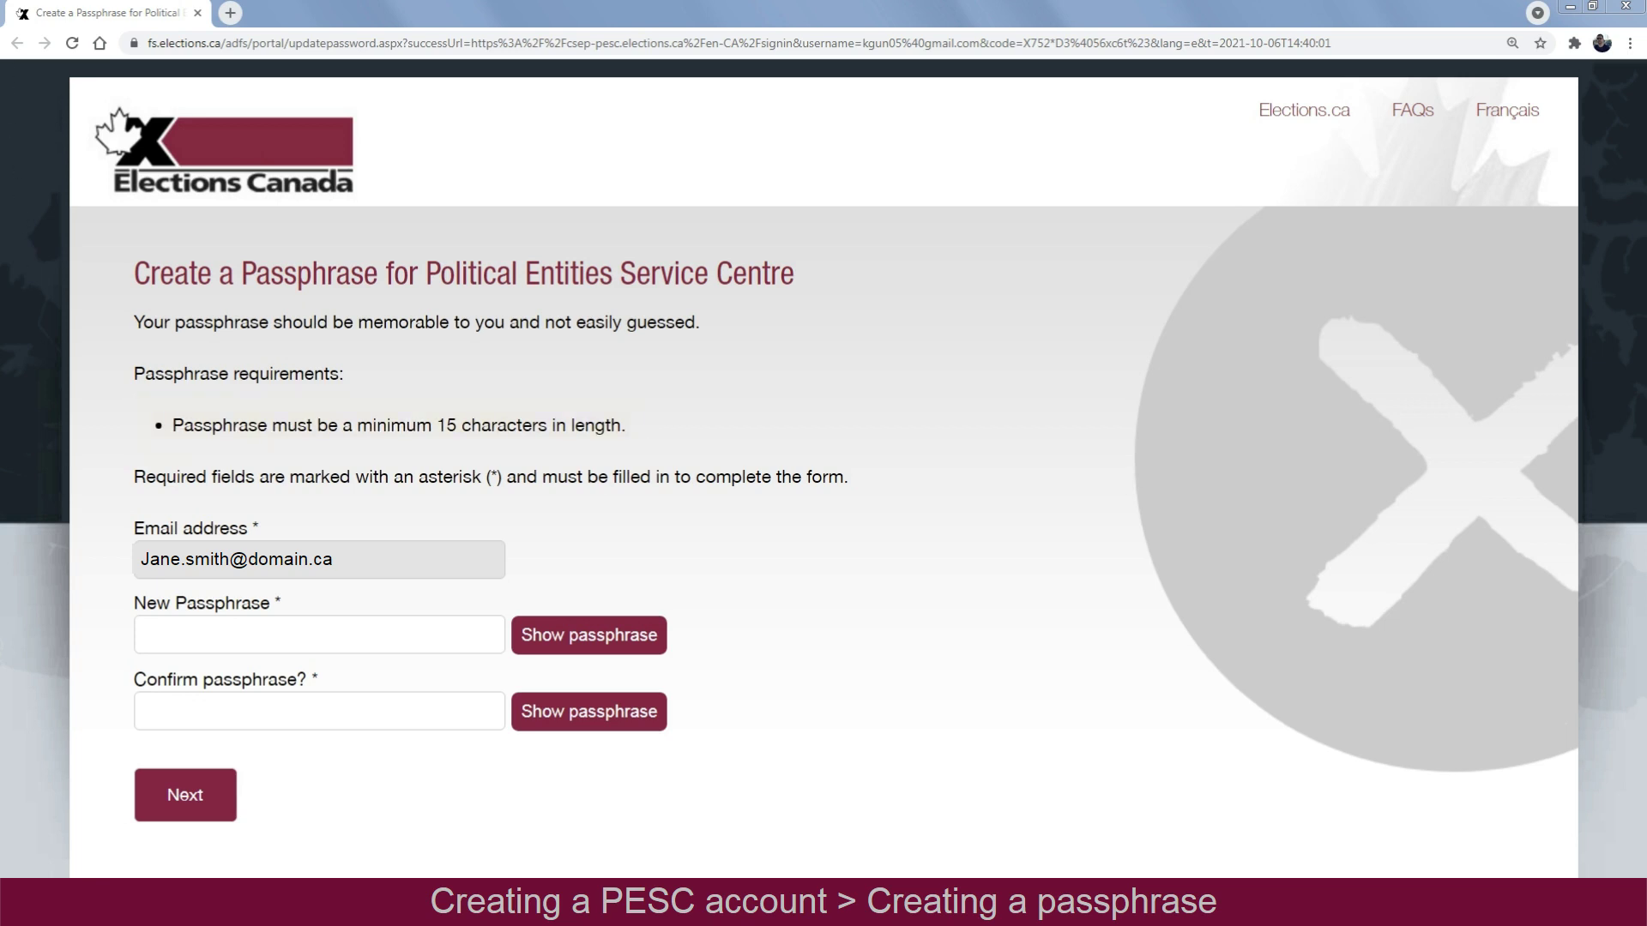
Paste the new passphrase into both the passphrase and confirmation fields and submit it
left_click(348, 635)
key("ctrl+v")
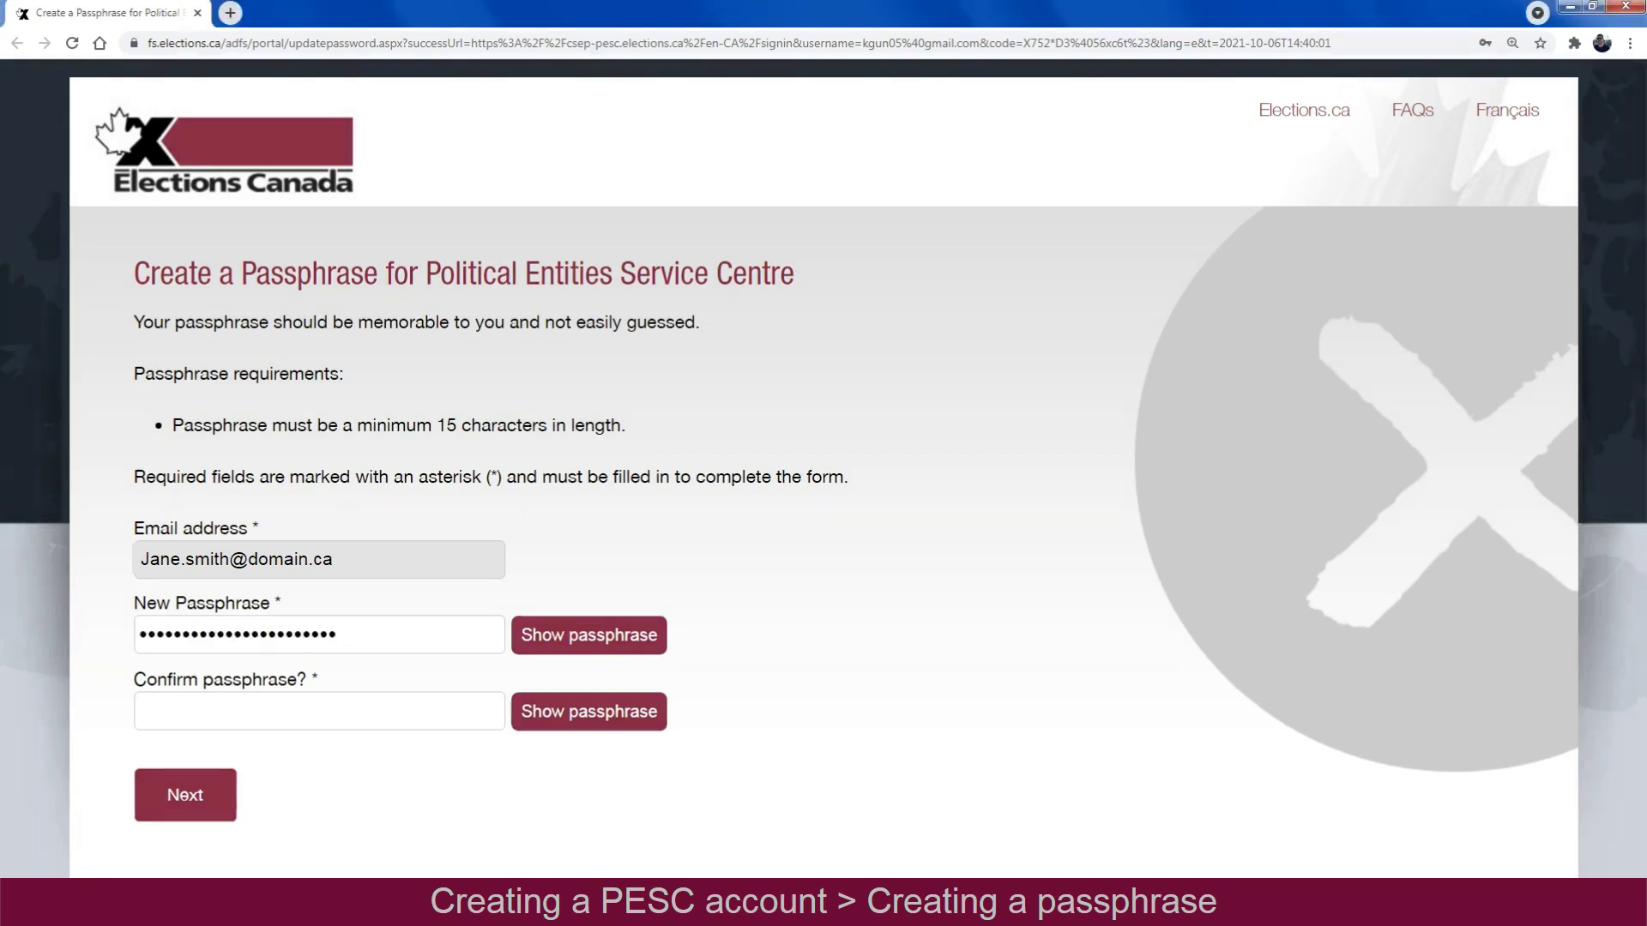
key("Tab")
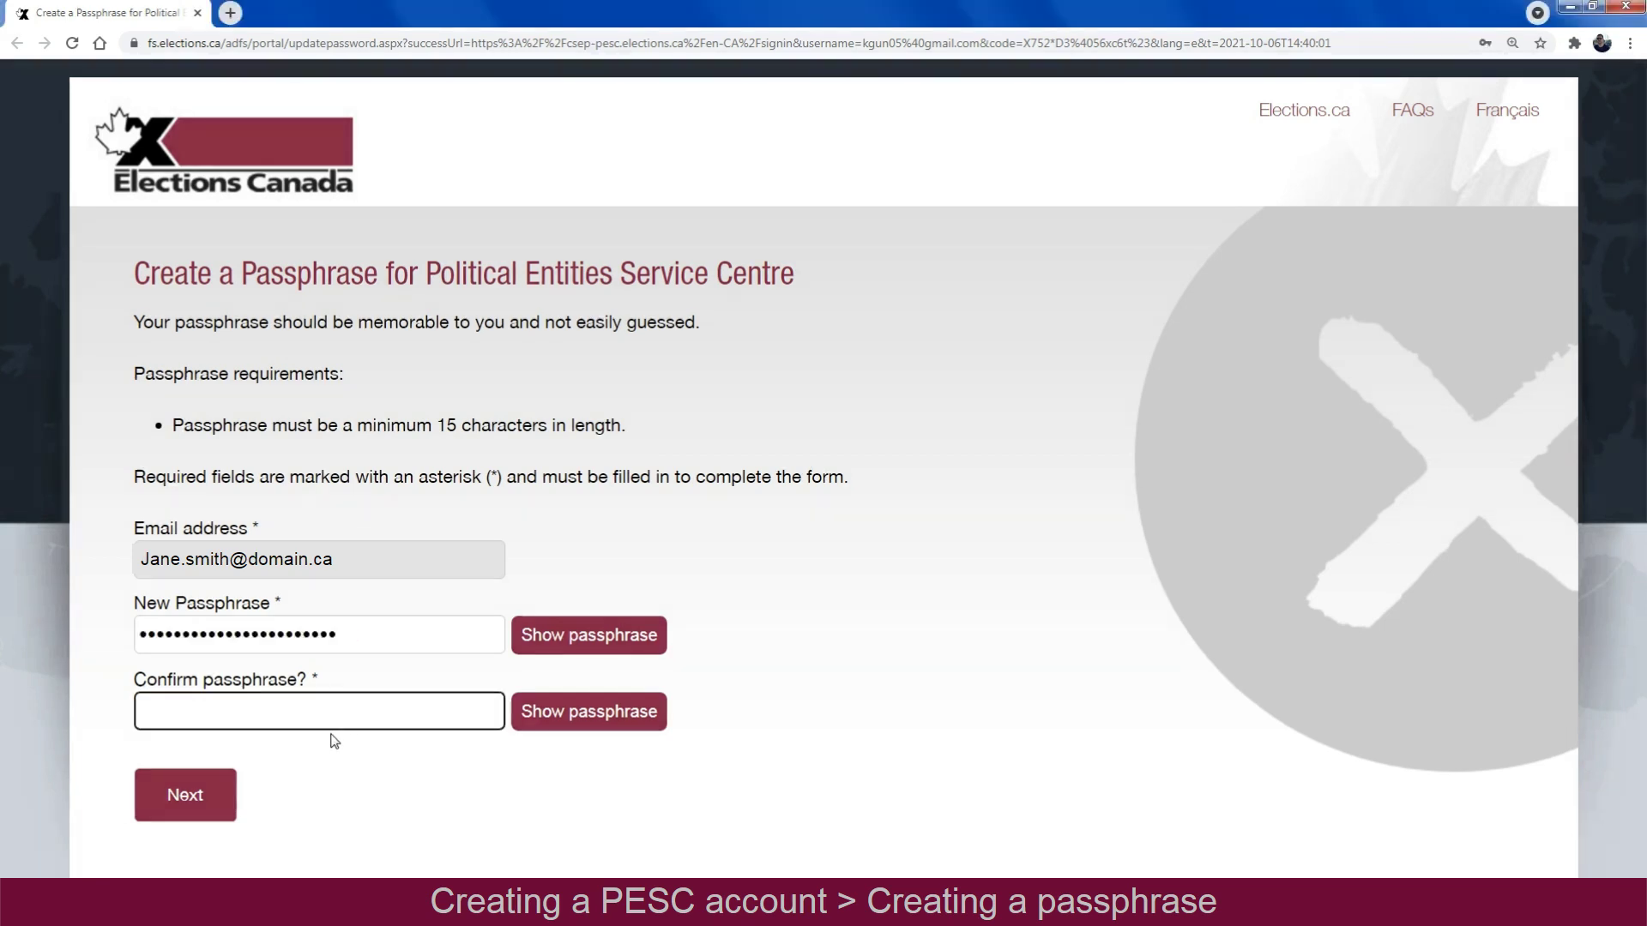
left_click(192, 710)
key("ctrl+v")
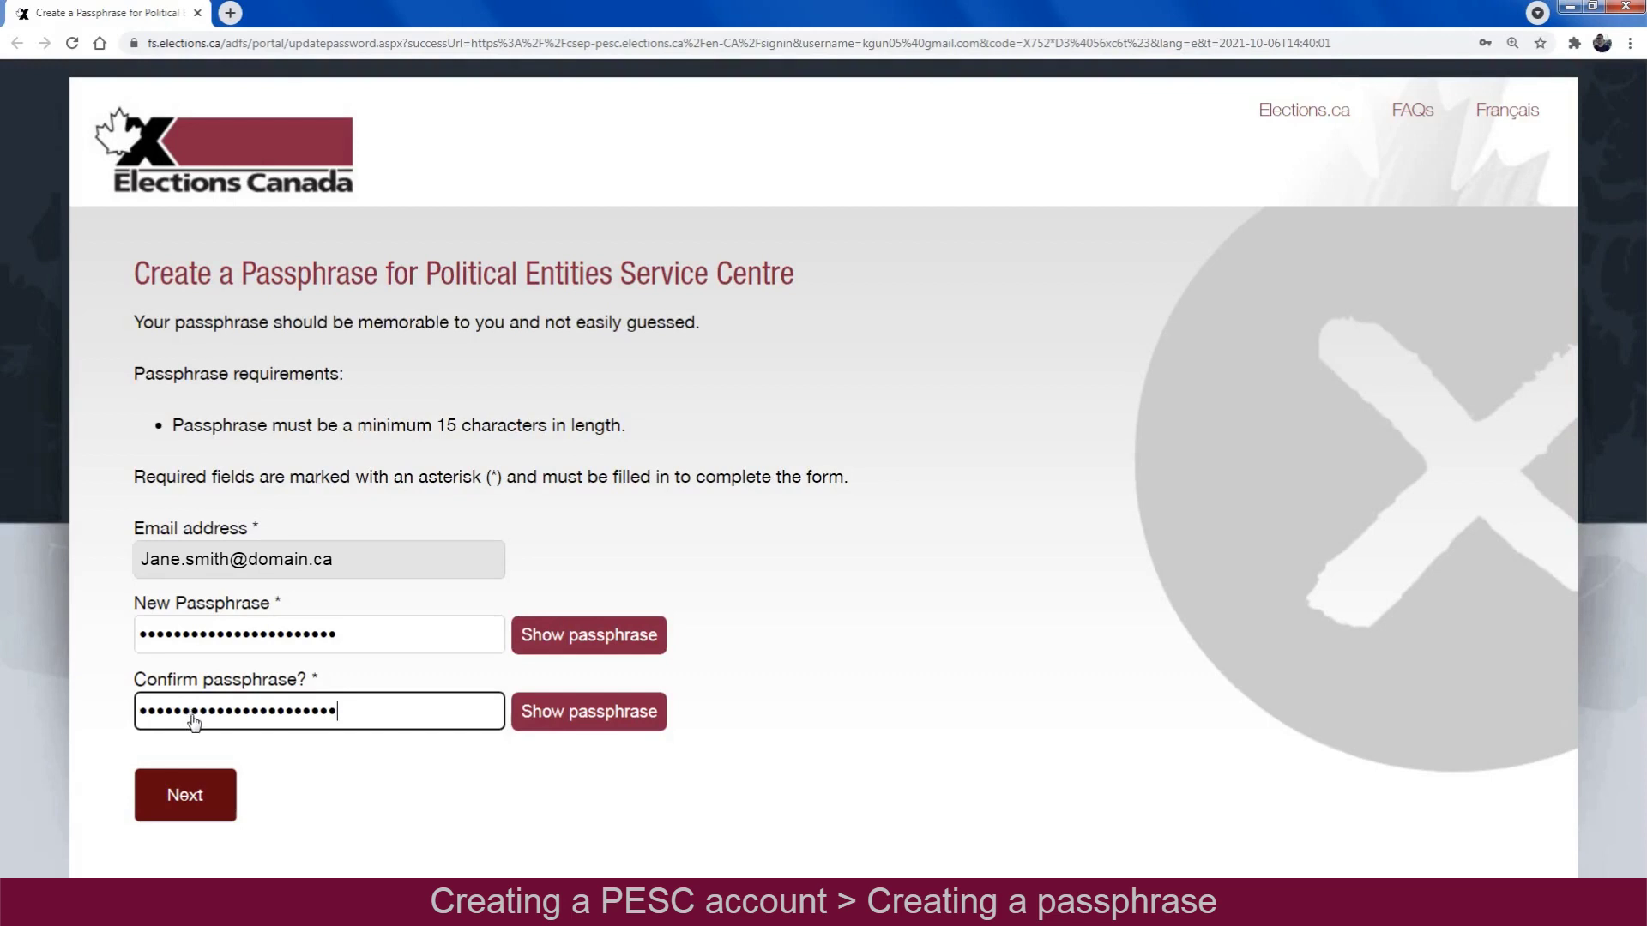
left_click(180, 805)
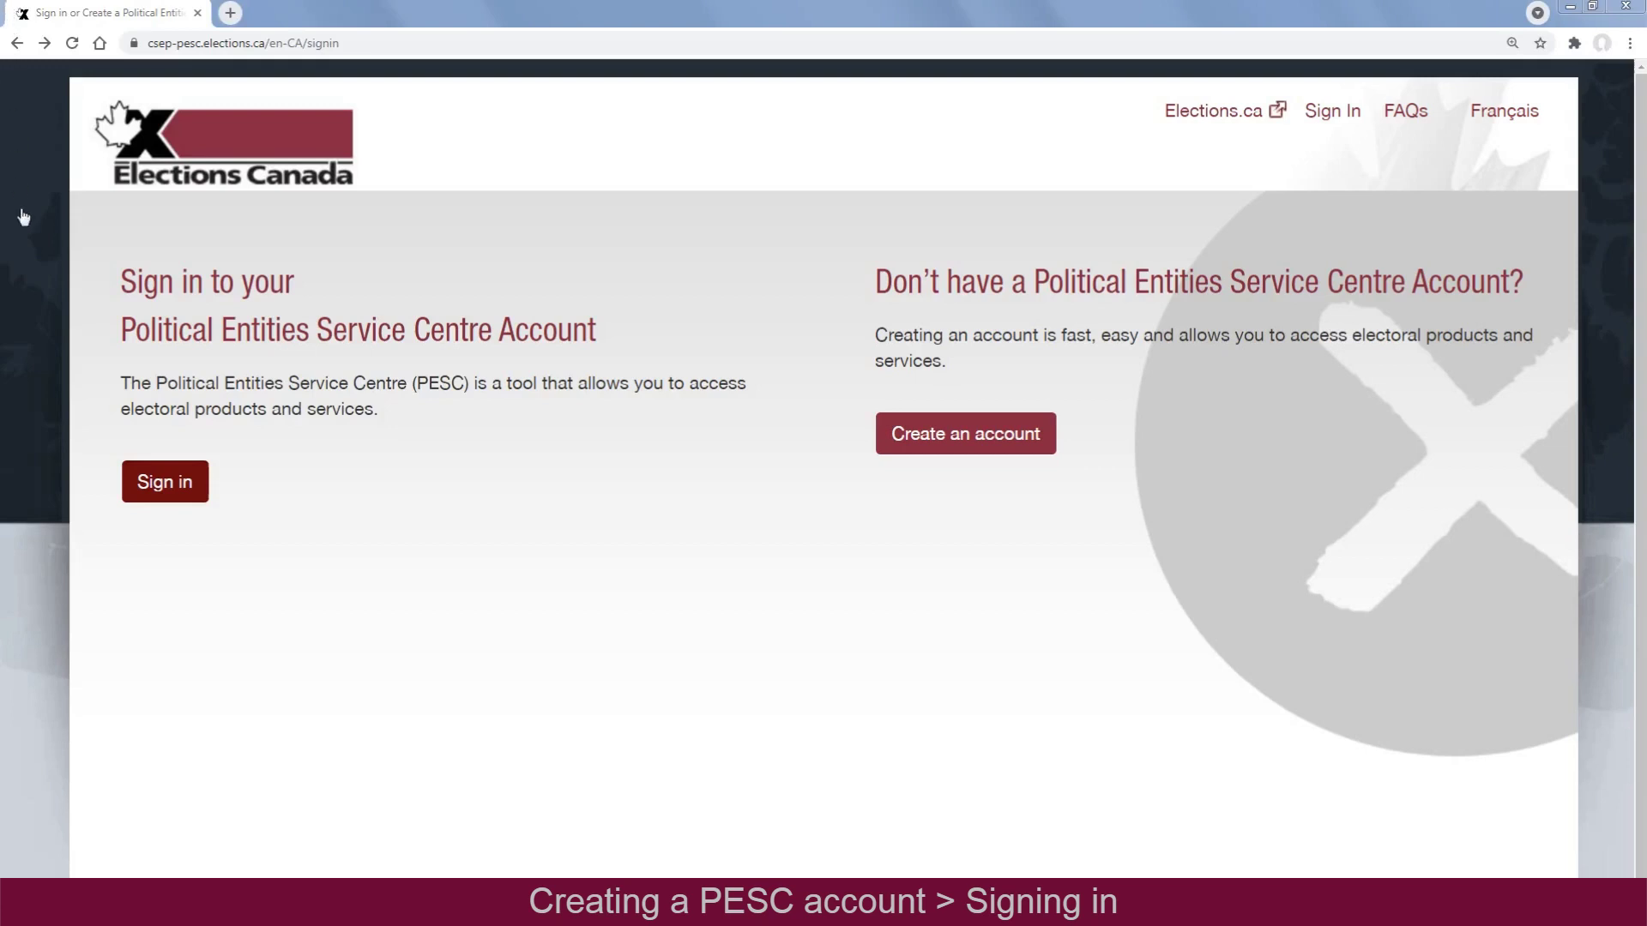
Sign in to PESC with the account's email address and the pasted passphrase
left_click(176, 500)
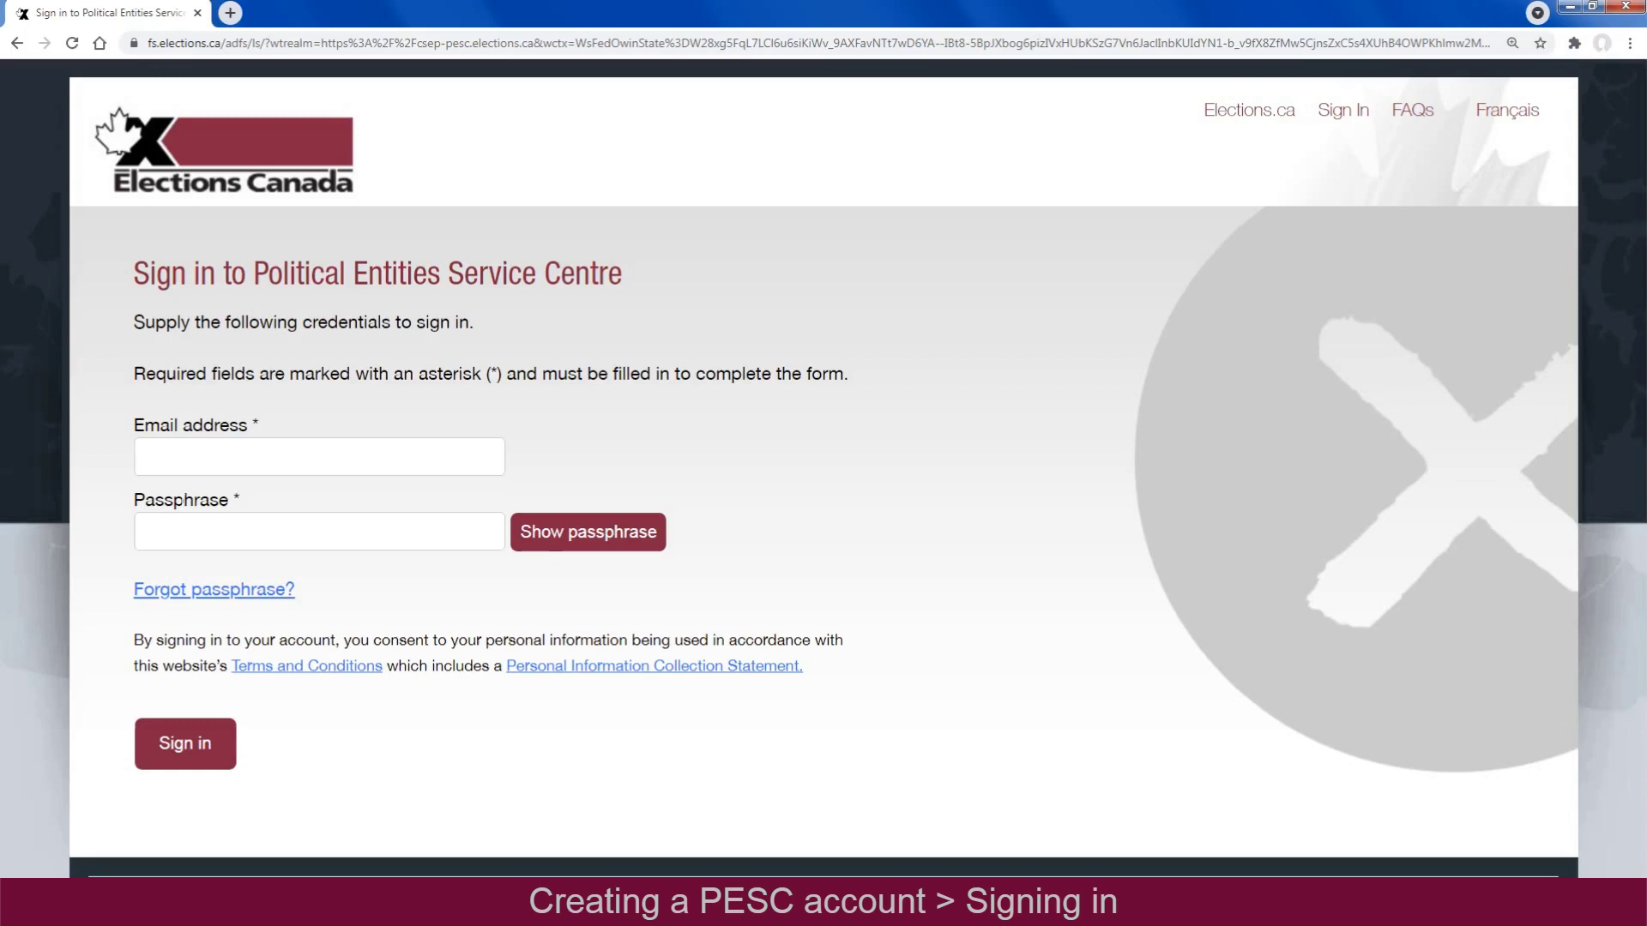
left_click(213, 459)
type("Jane.smith@domain.ca")
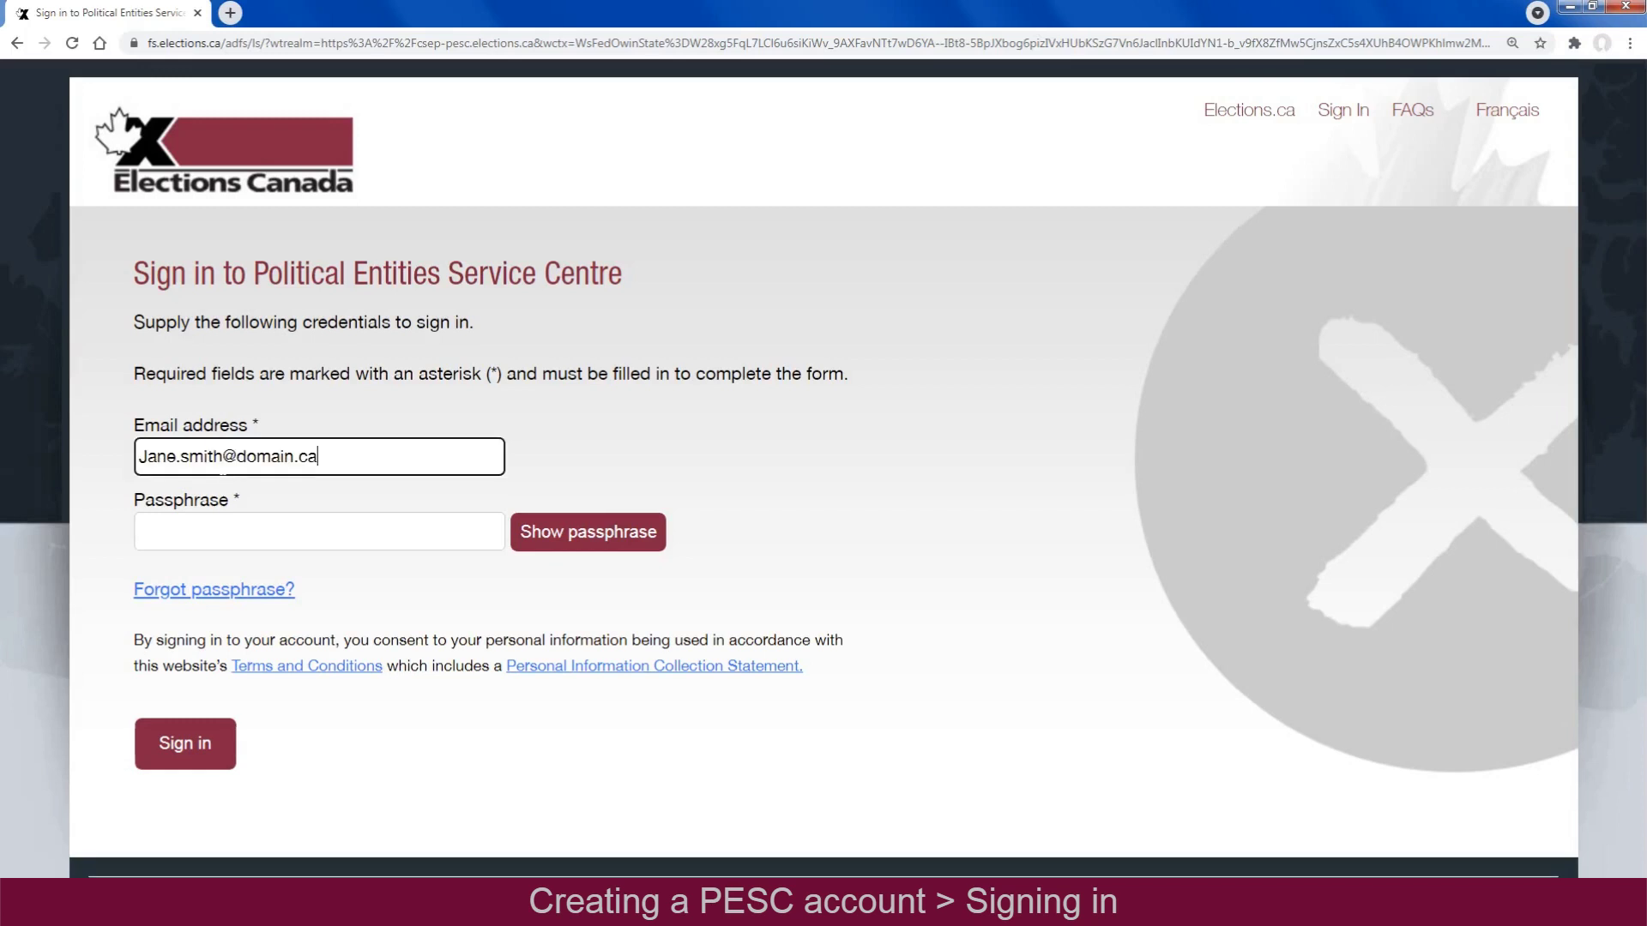
left_click(247, 532)
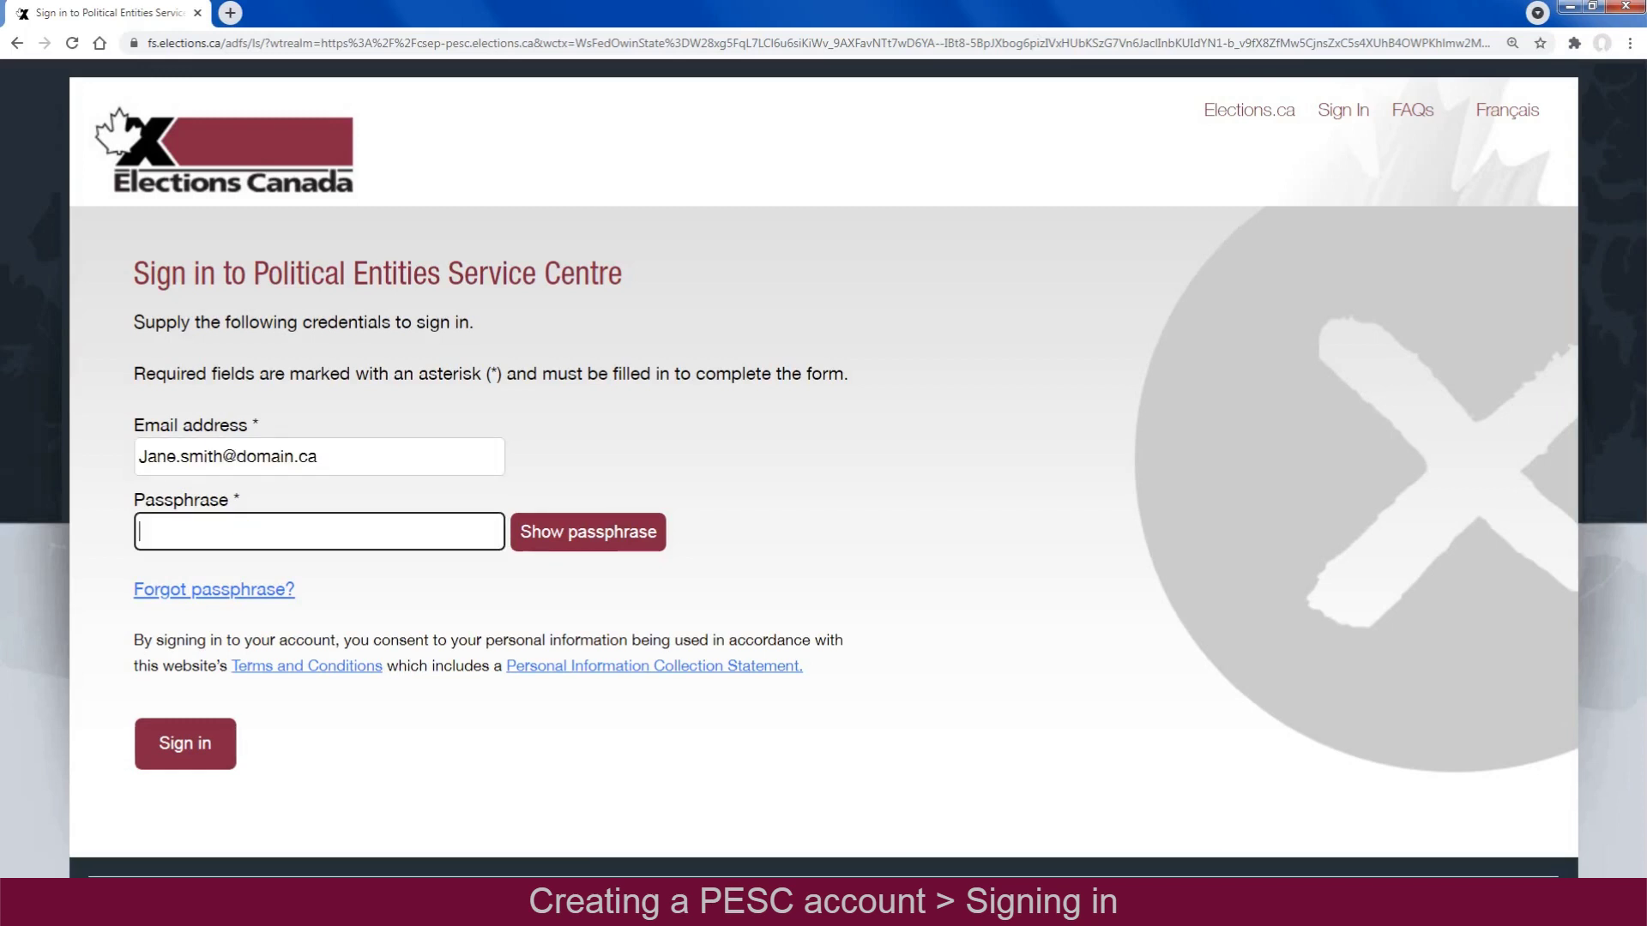
key("ctrl+v")
left_click(224, 725)
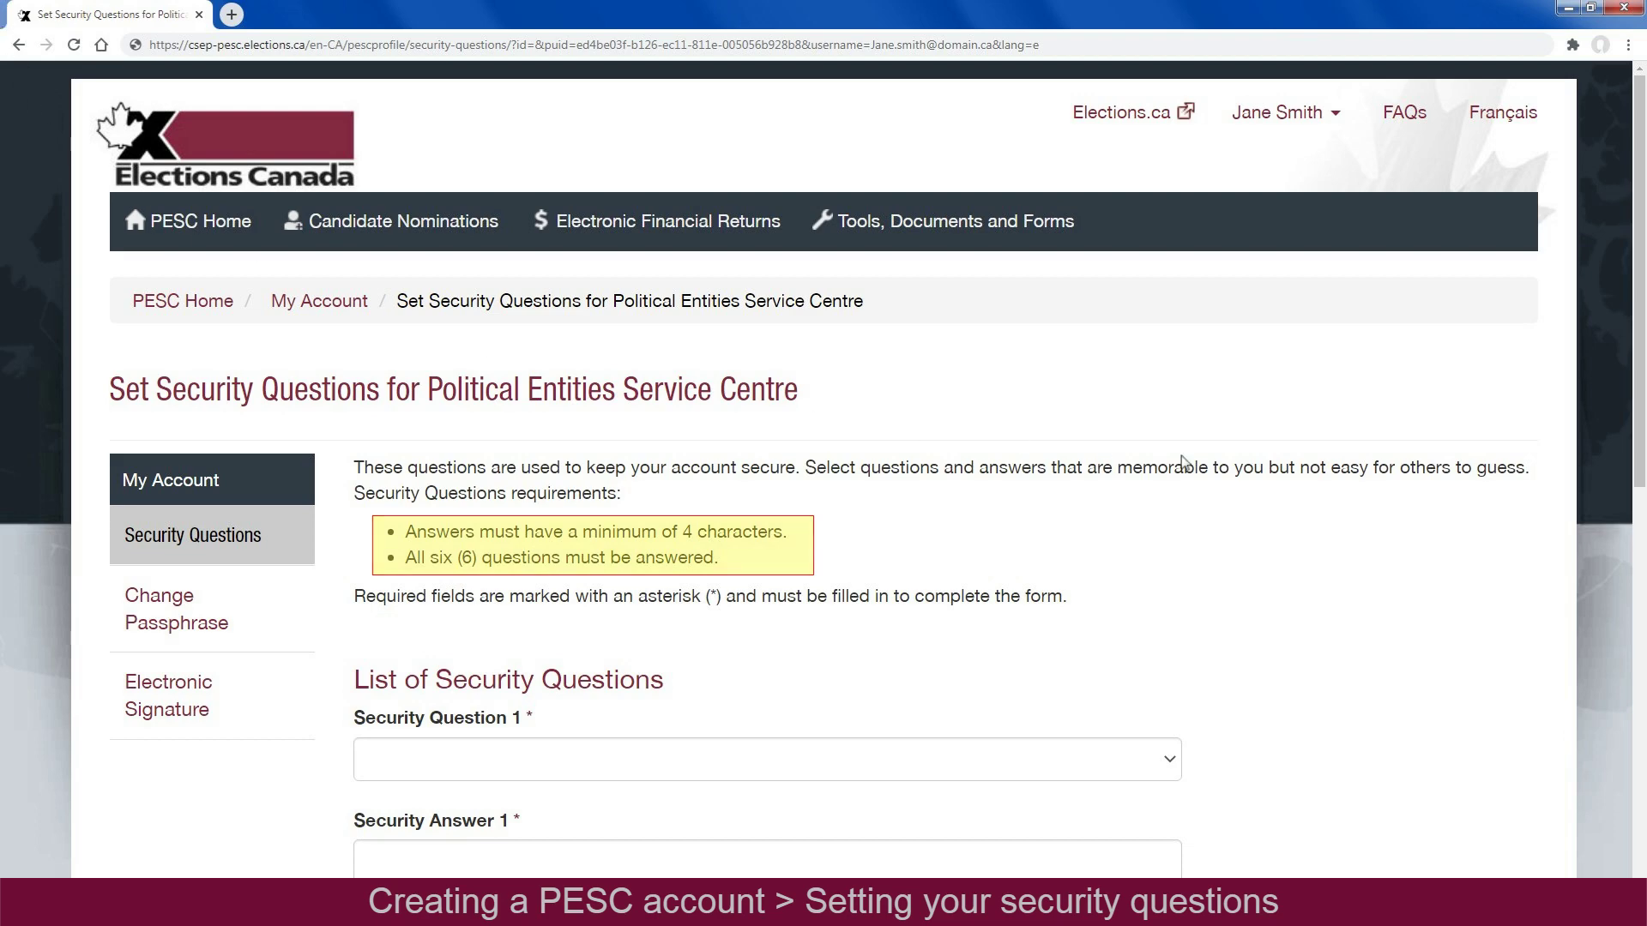
Pick the significant-other meeting place security question, type its answer, and save the security questions
scroll(1640, 487, "down", 8)
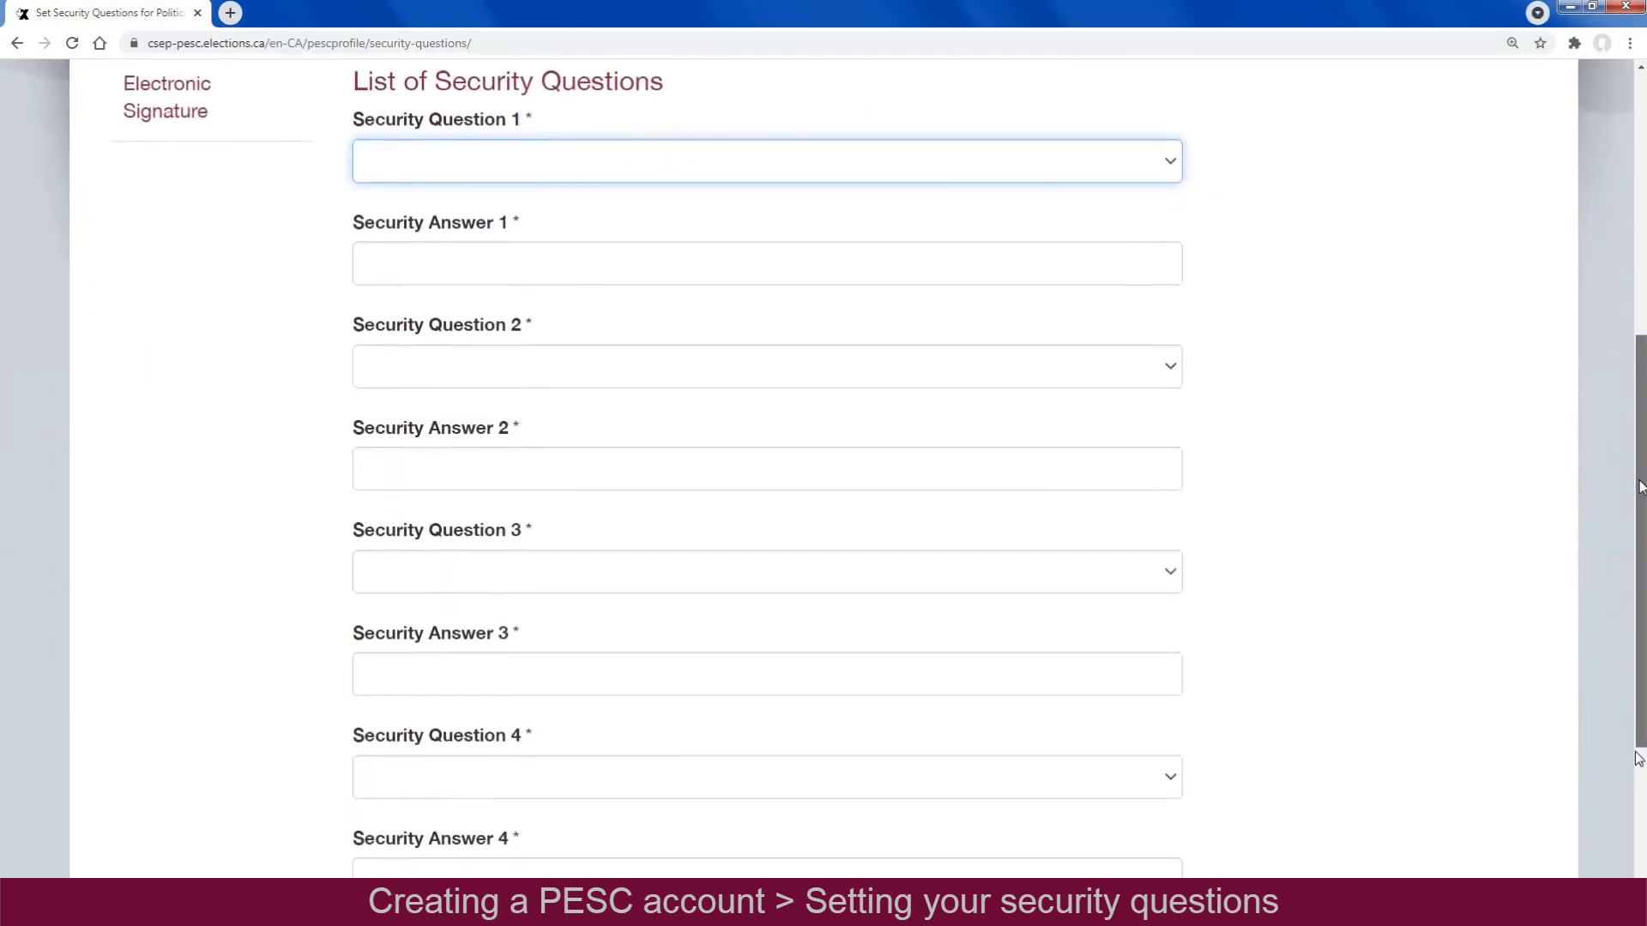
left_click_drag(1641, 766, 1640, 755)
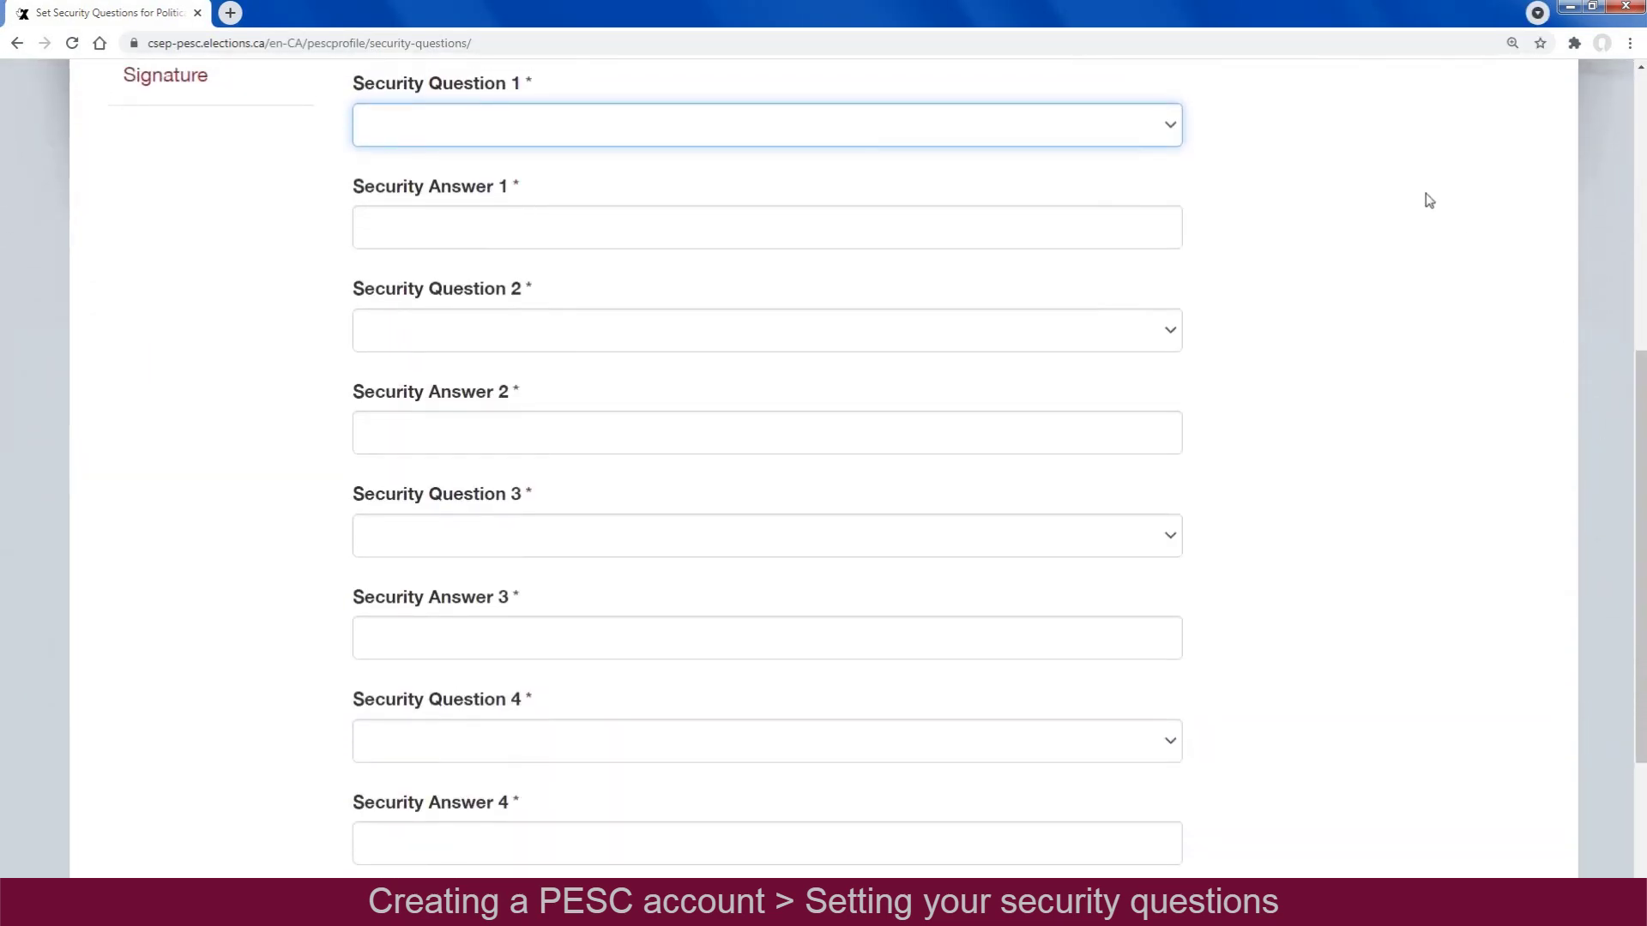
left_click(1166, 136)
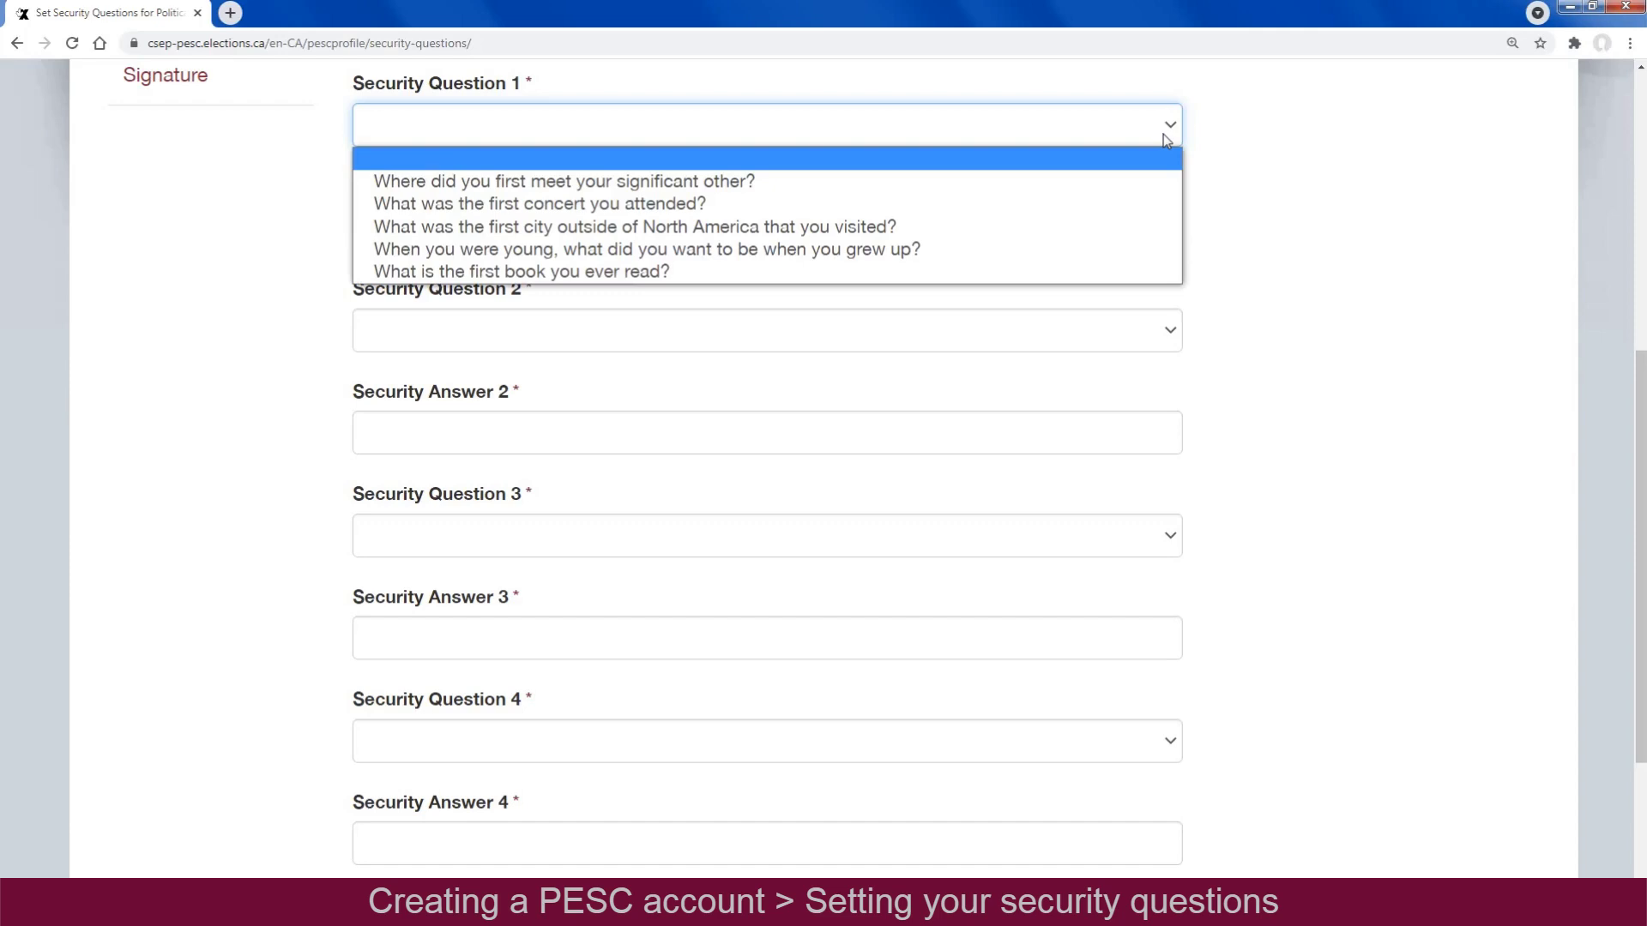
key("Down")
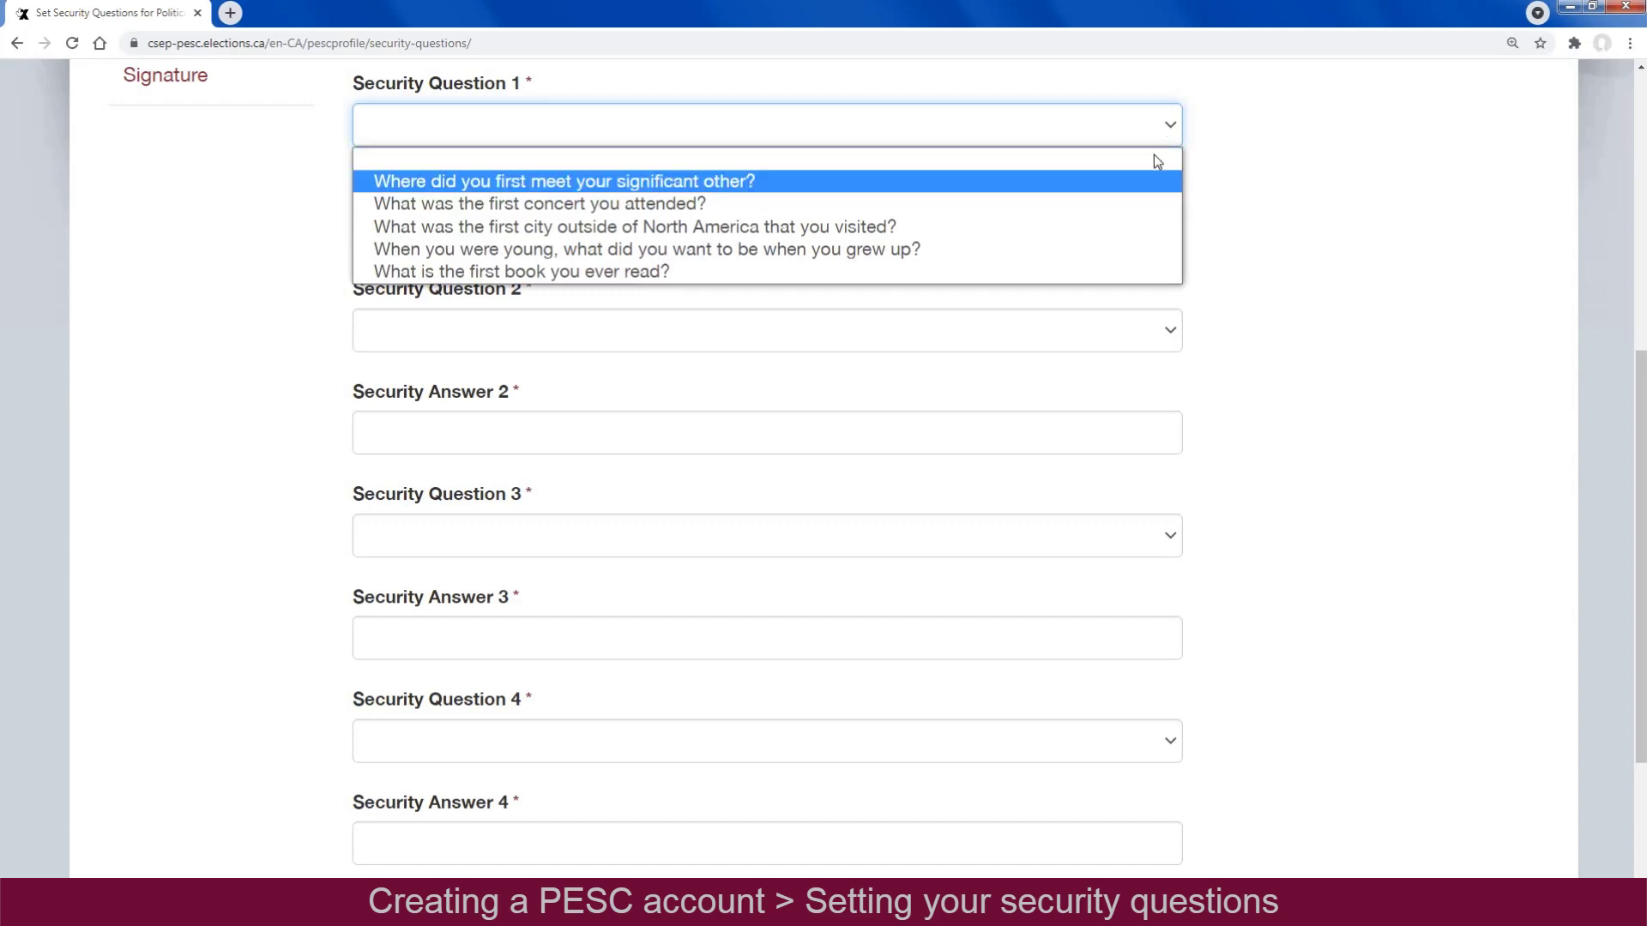
left_click(1074, 180)
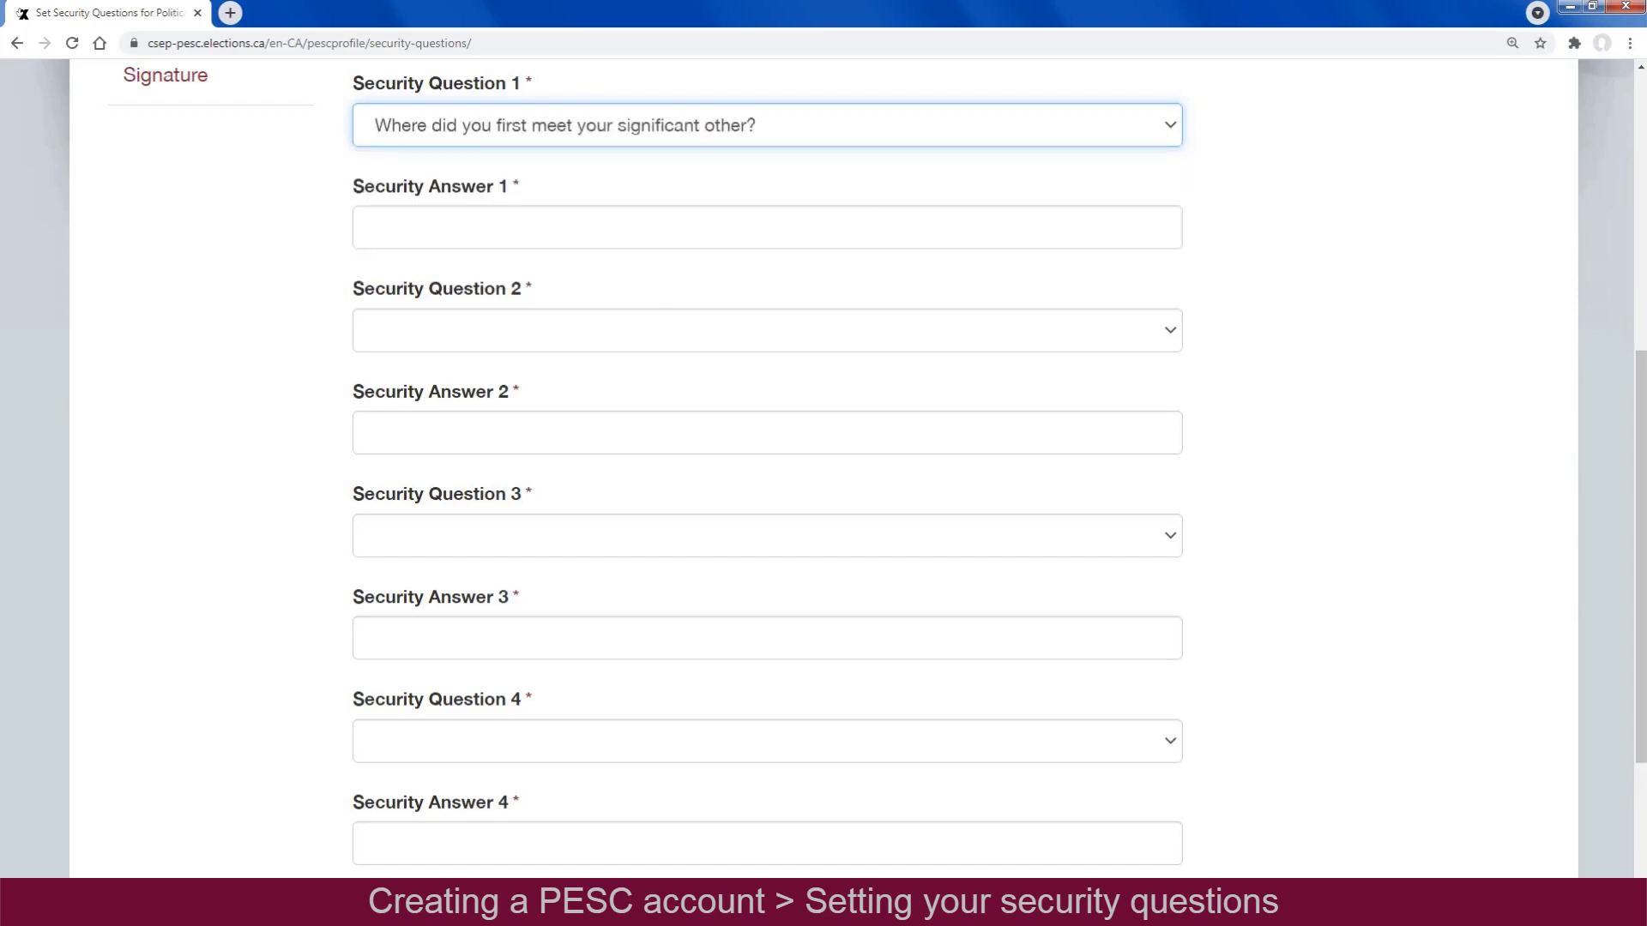
left_click(936, 229)
type("My Place")
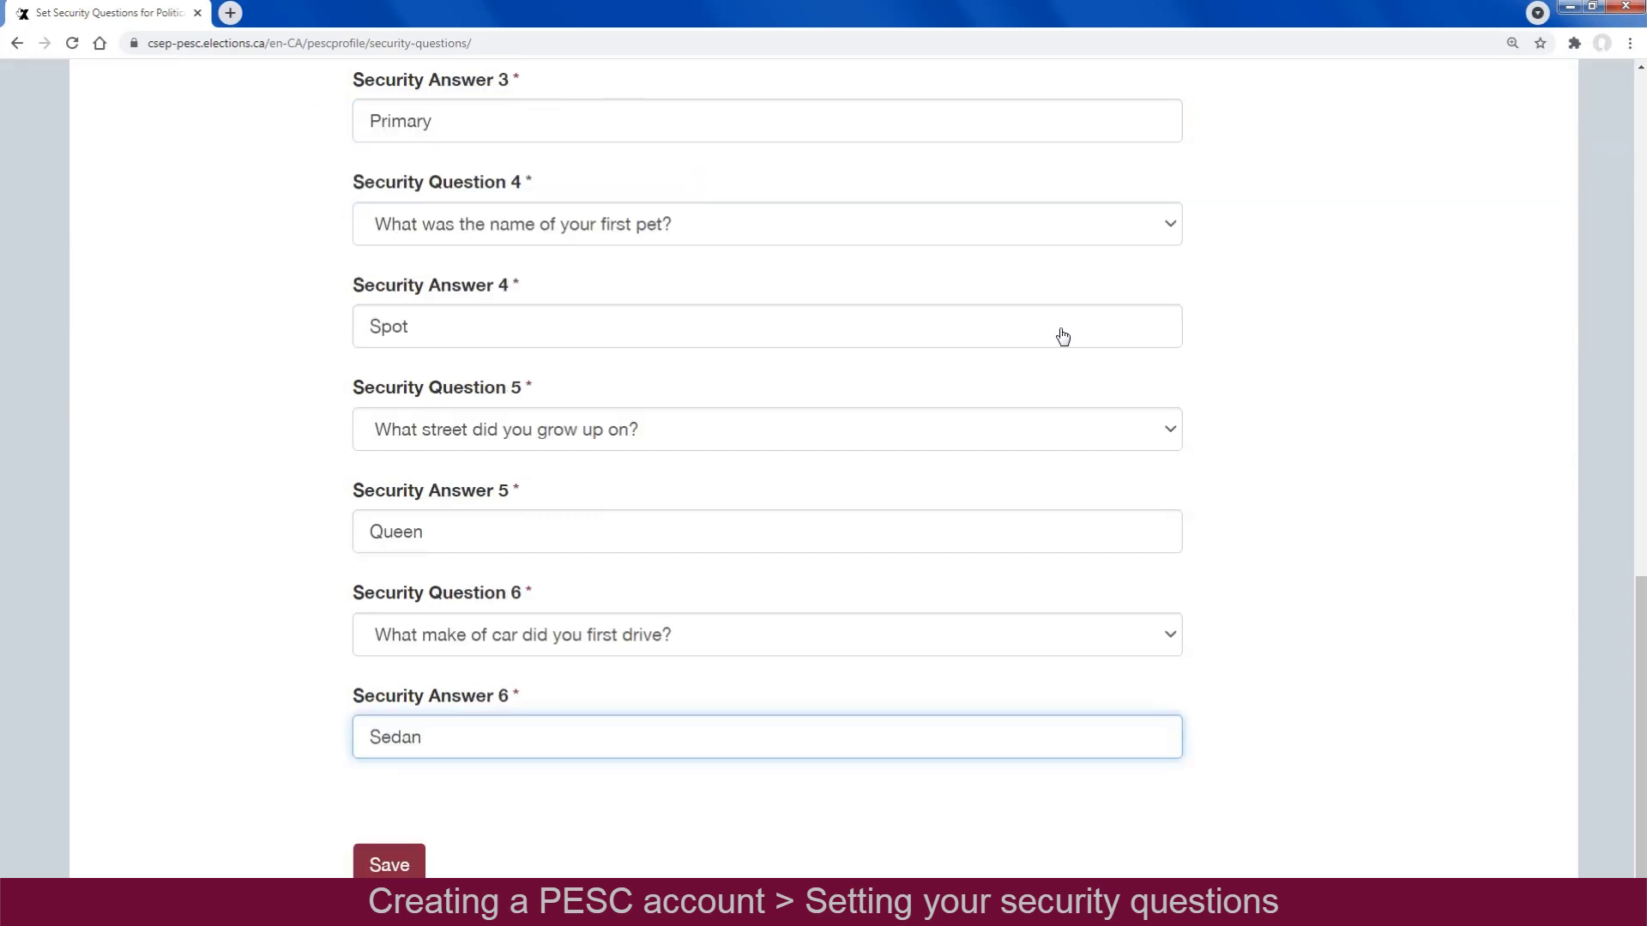
left_click(395, 868)
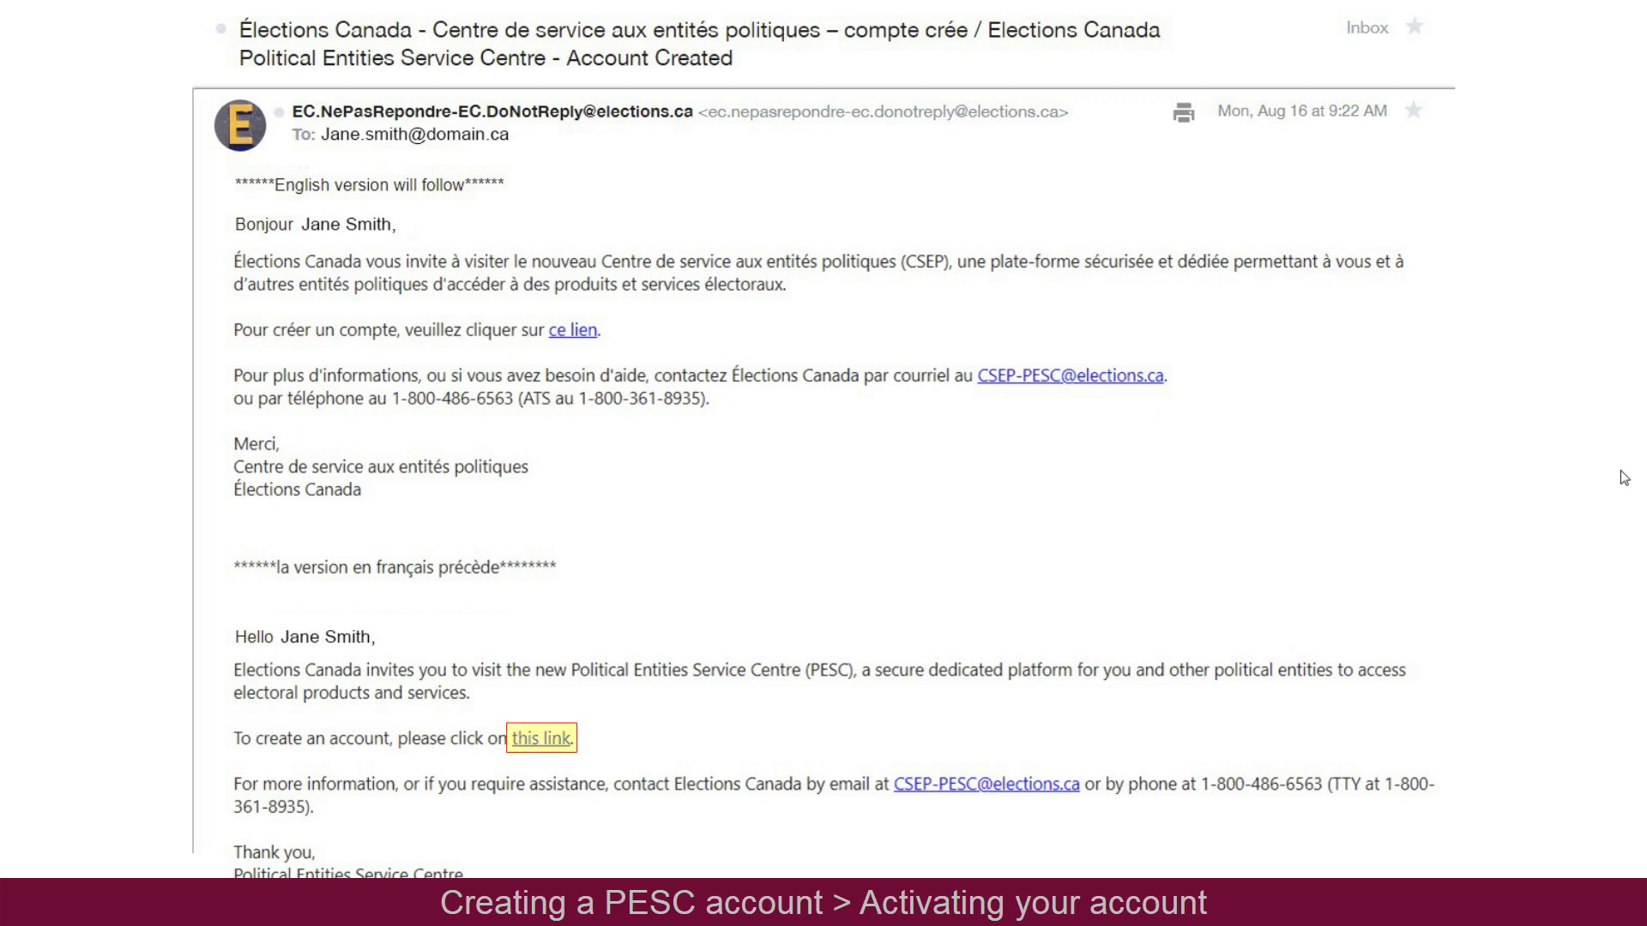
Reopen PESC from the email link, scroll through the Terms and Conditions, acknowledge and accept them
left_click(551, 738)
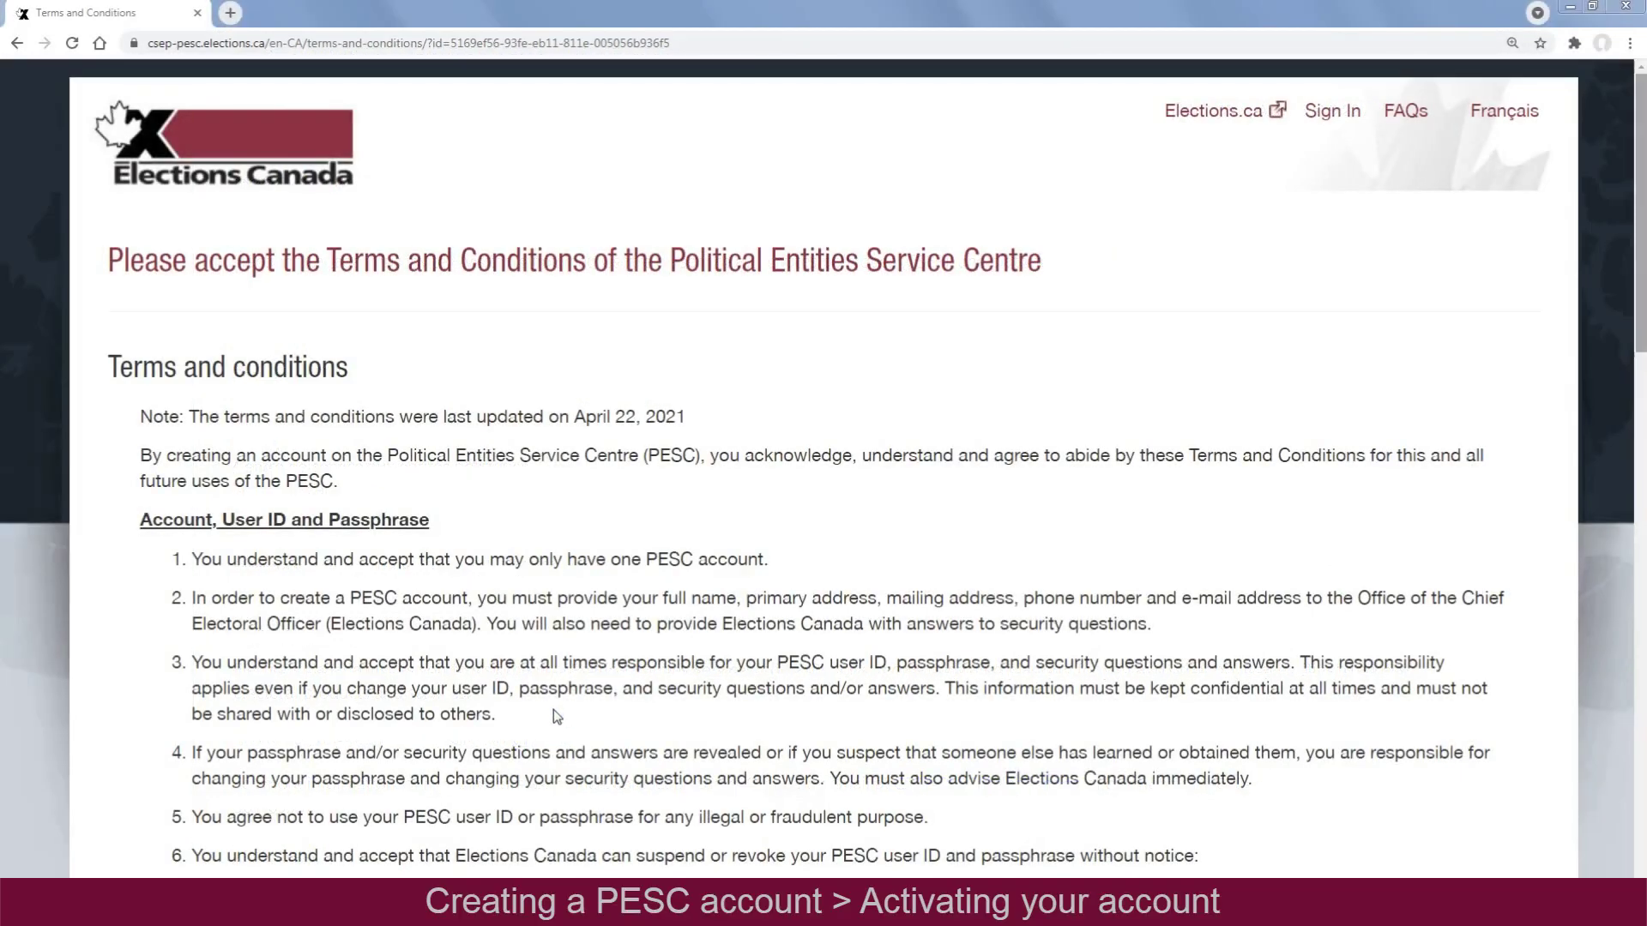
left_click_drag(1640, 350, 1639, 437)
scroll(1638, 437, "down", 7)
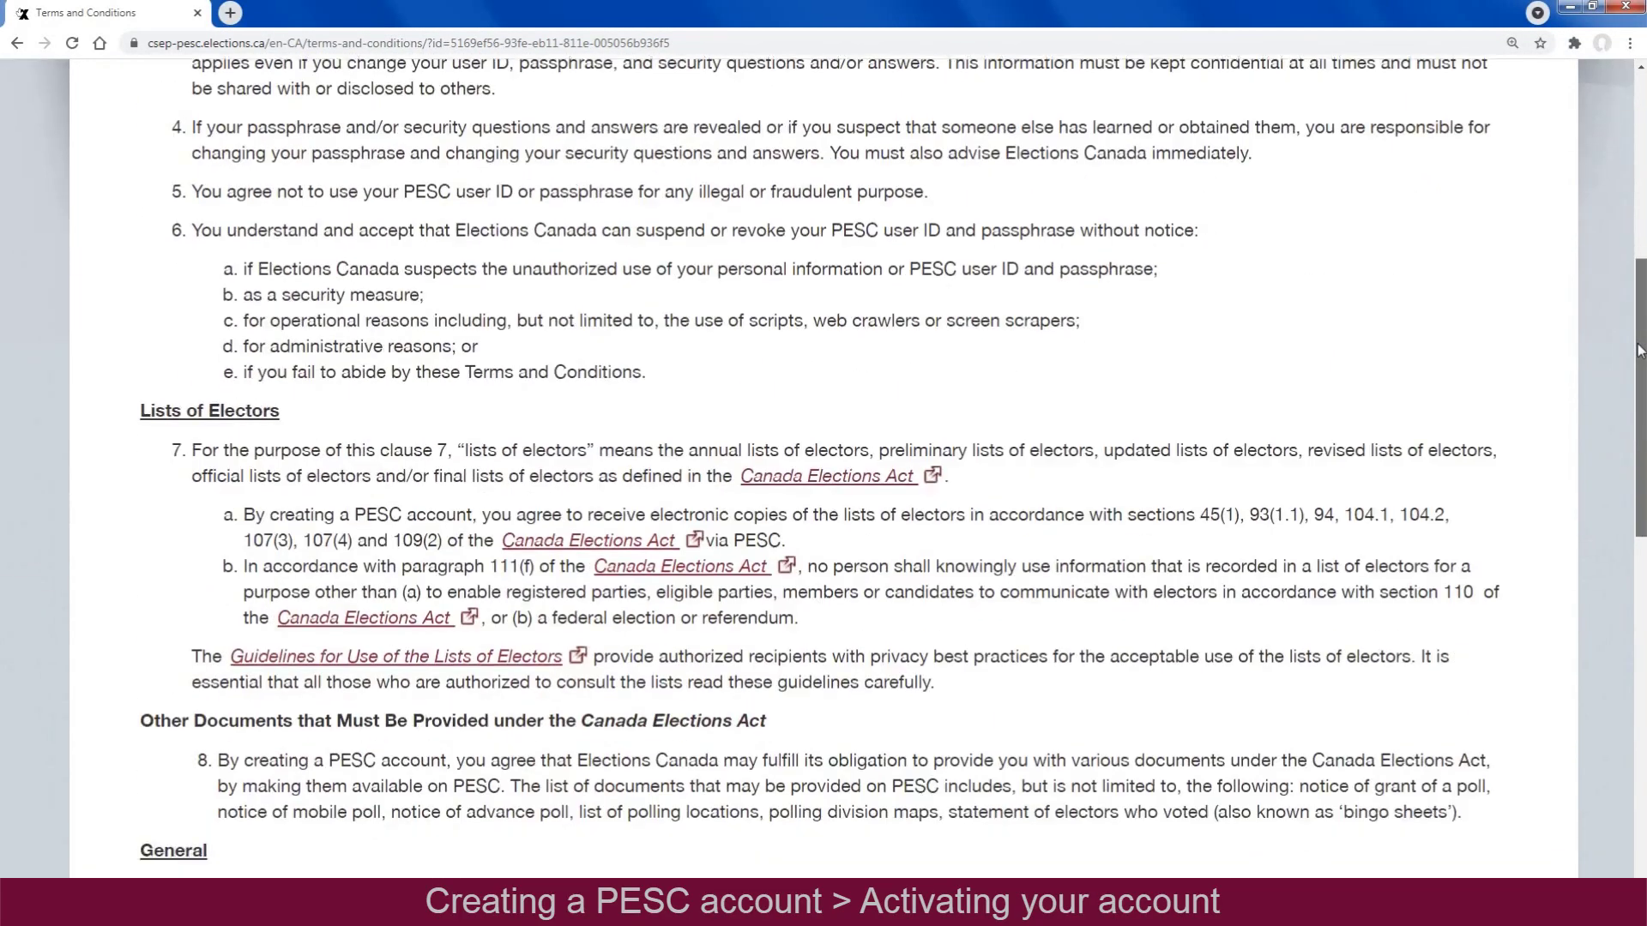
scroll(1640, 350, "down", 9)
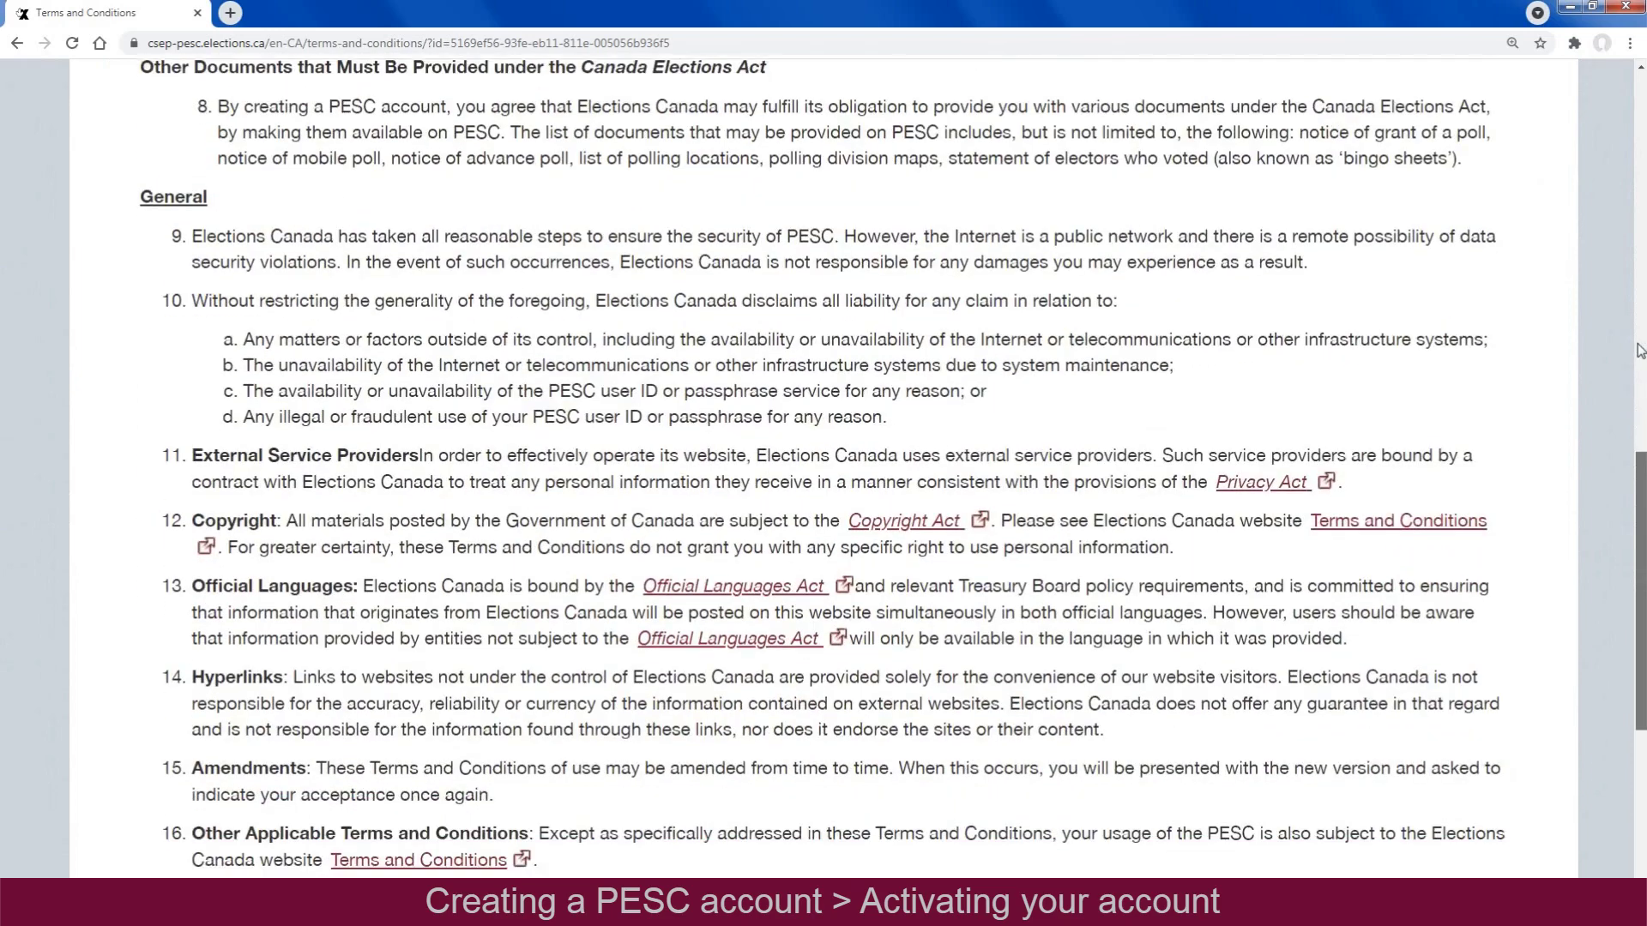
scroll(1640, 350, "down", 6)
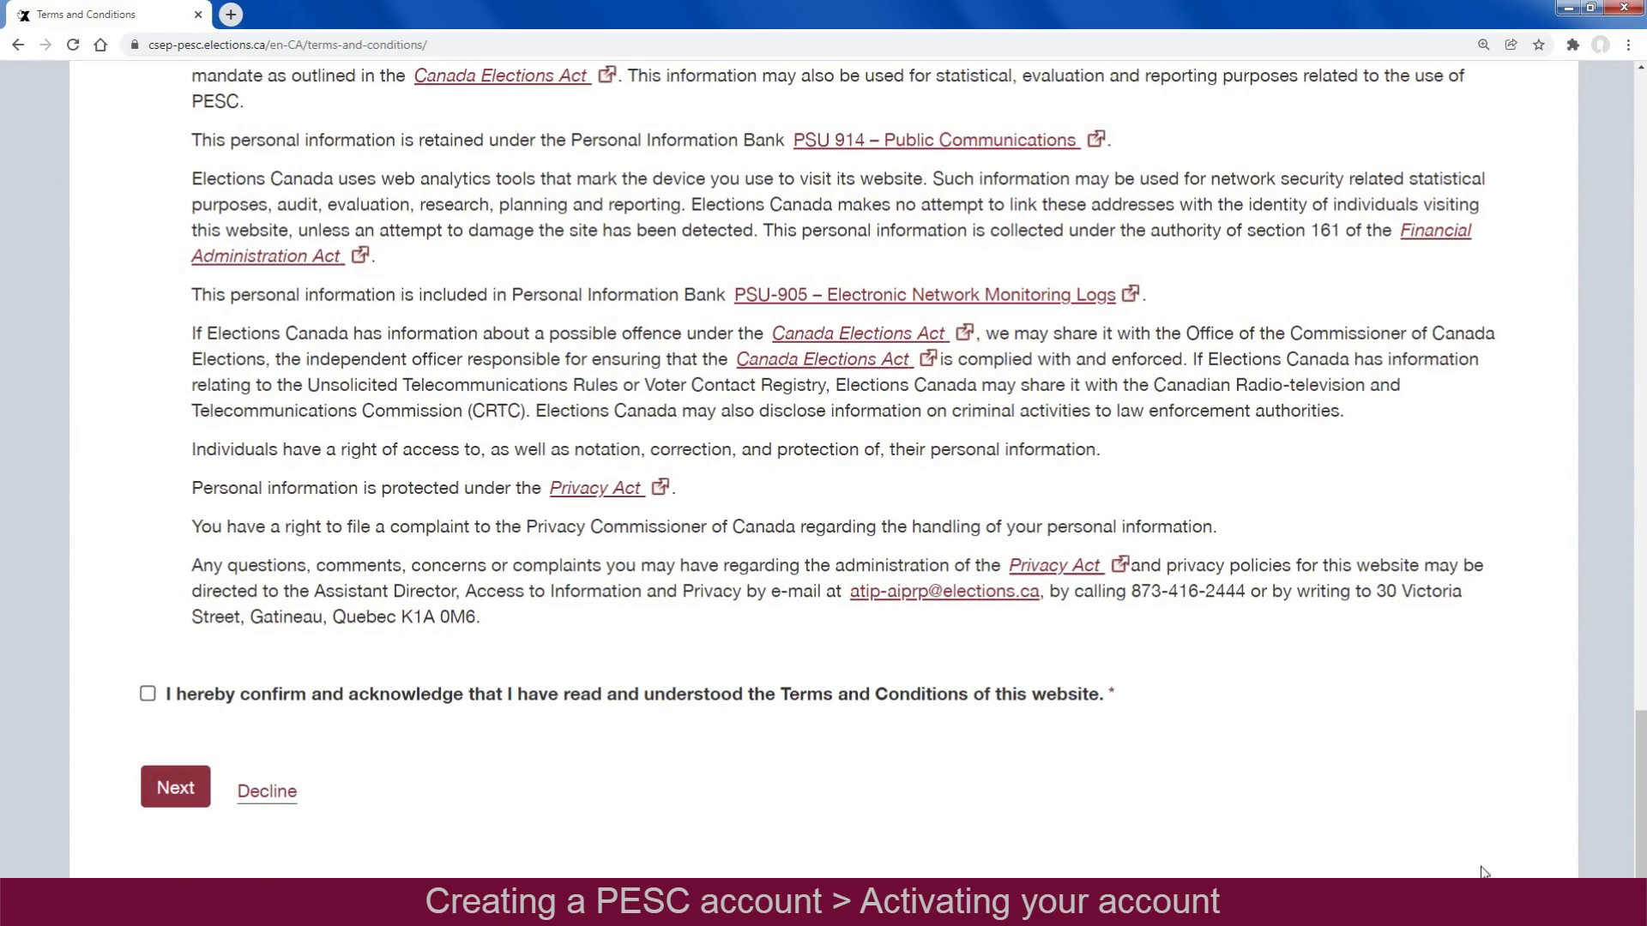
left_click(148, 697)
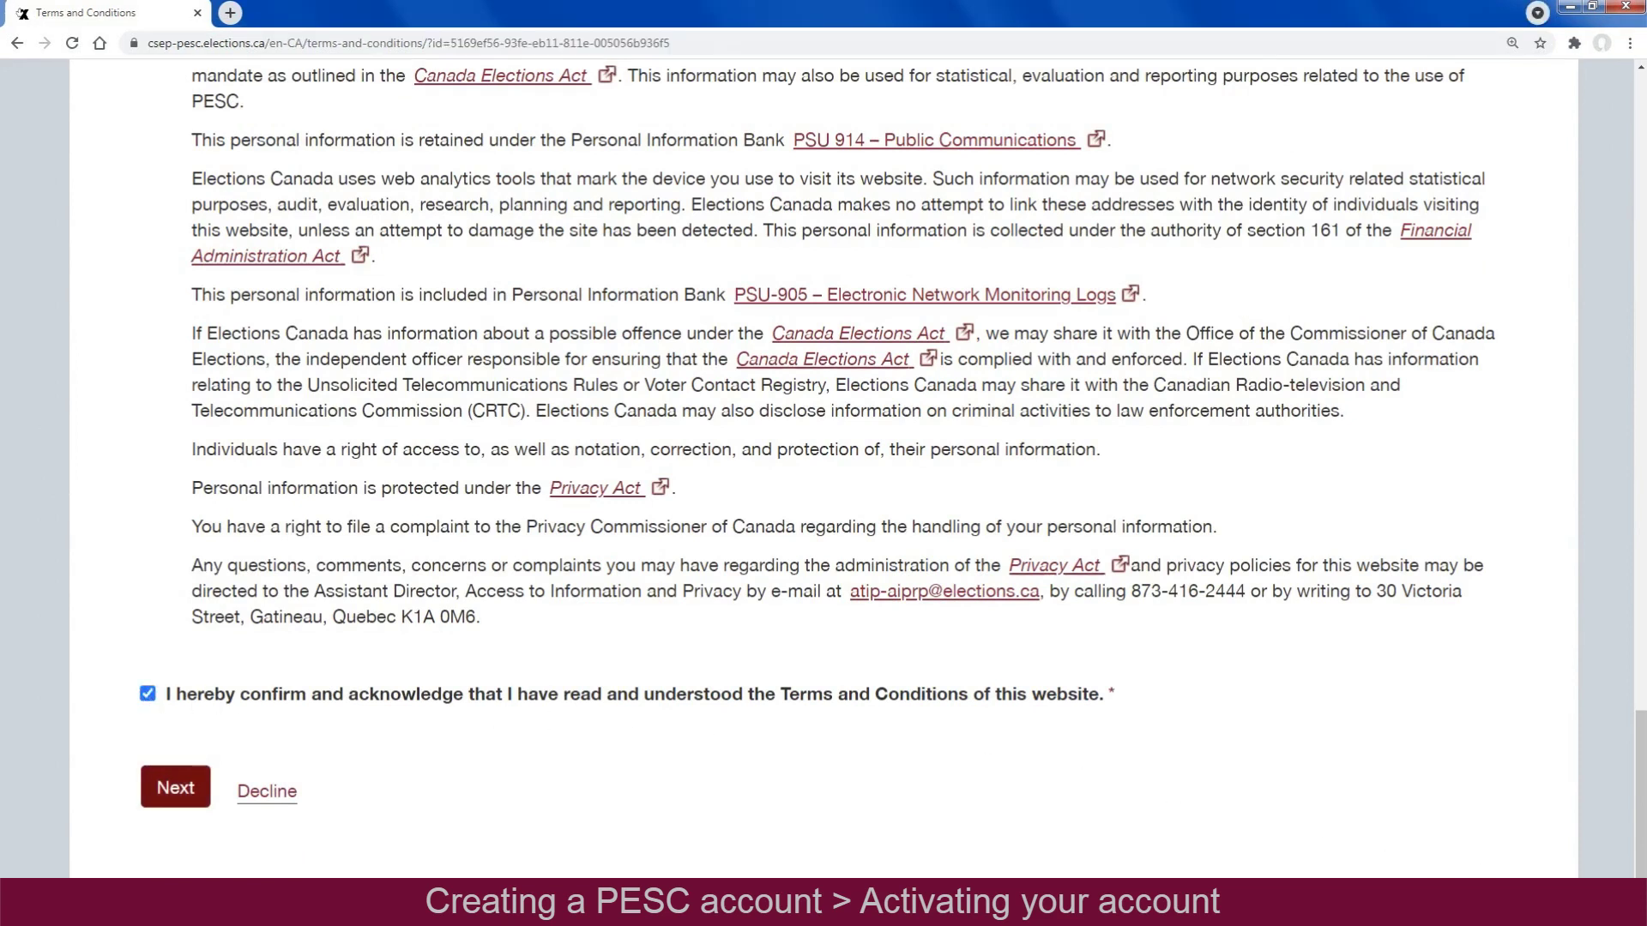
left_click(175, 788)
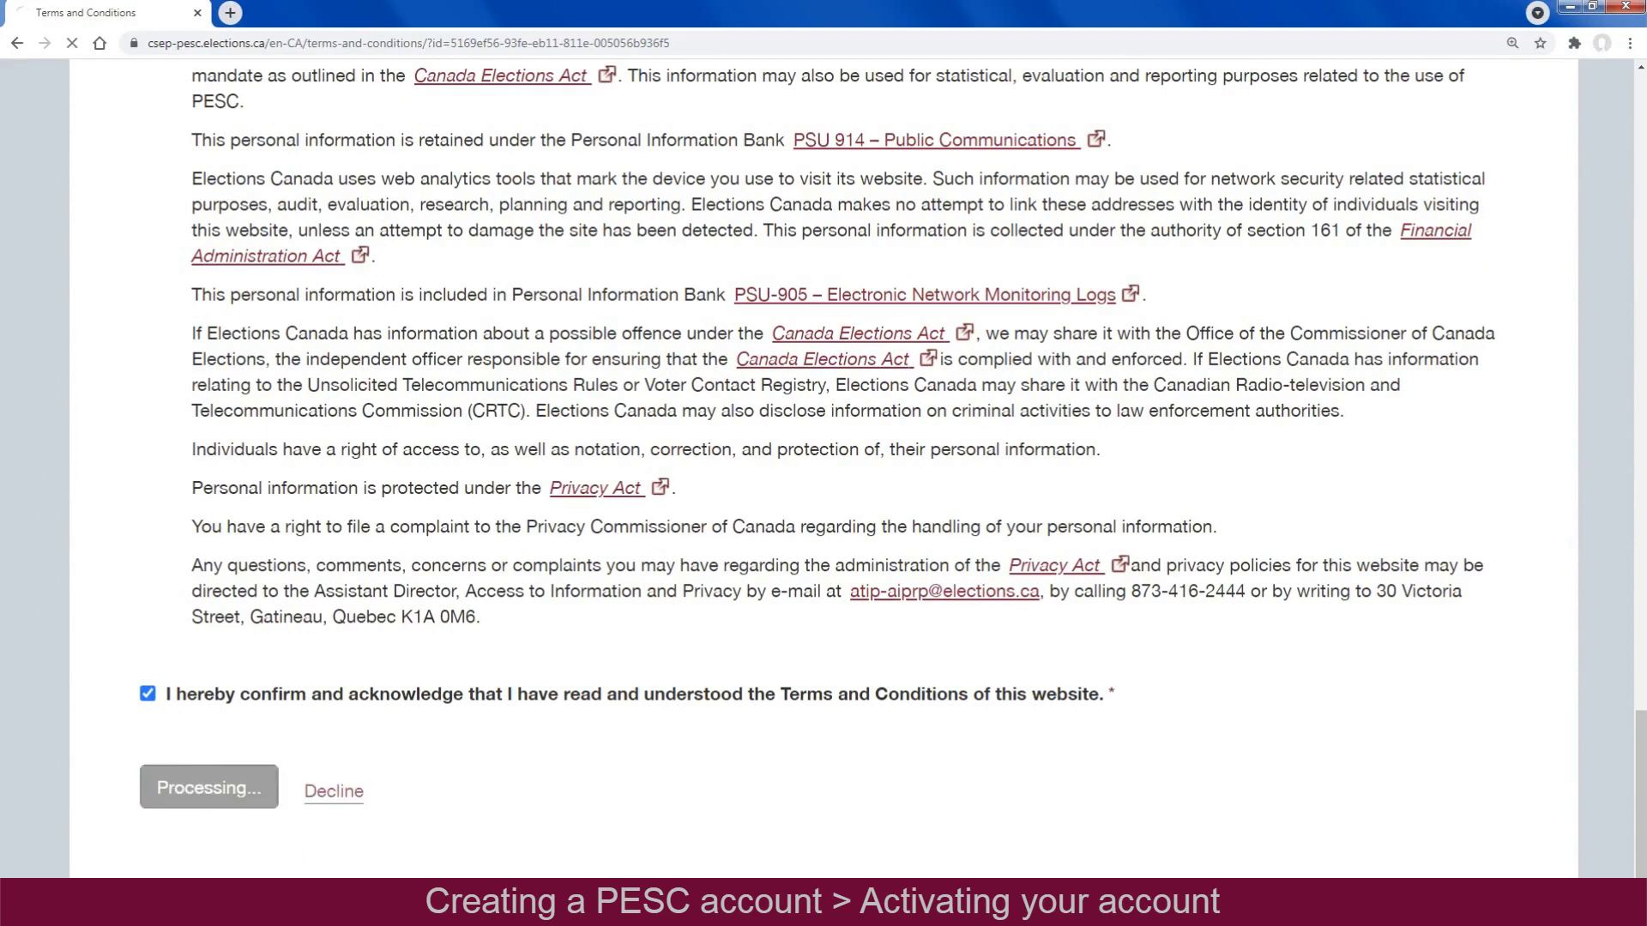